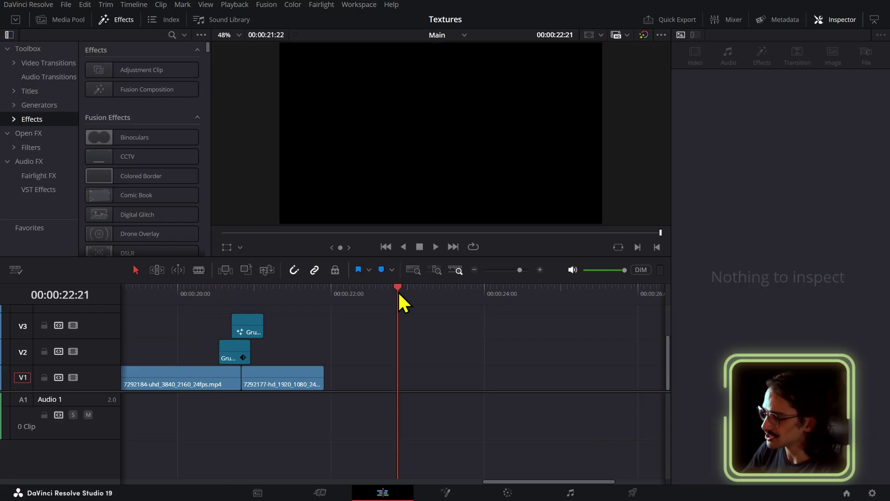
Switch the left panel from the Effects library to the Media Pool to show the project bins.
left_click(76, 23)
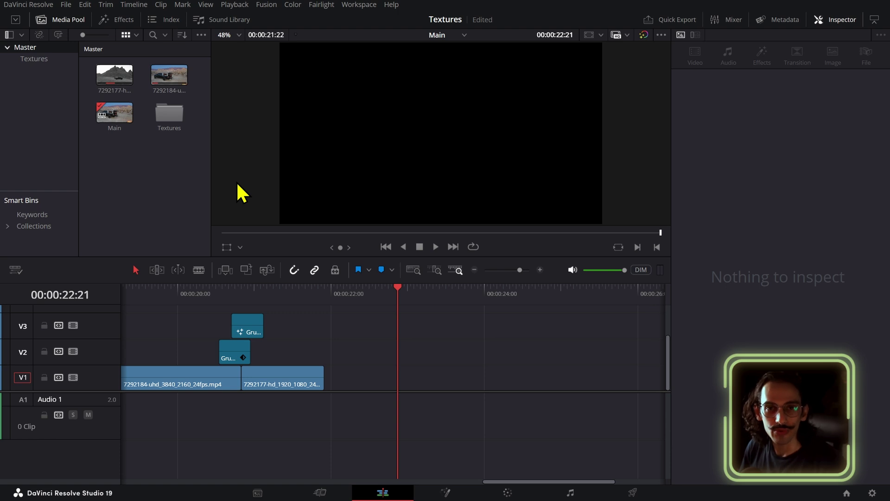
Place TEXTURE4 from the Textures bin on V1 with zoom 2.0 and rotation 90°.
double_click(170, 115)
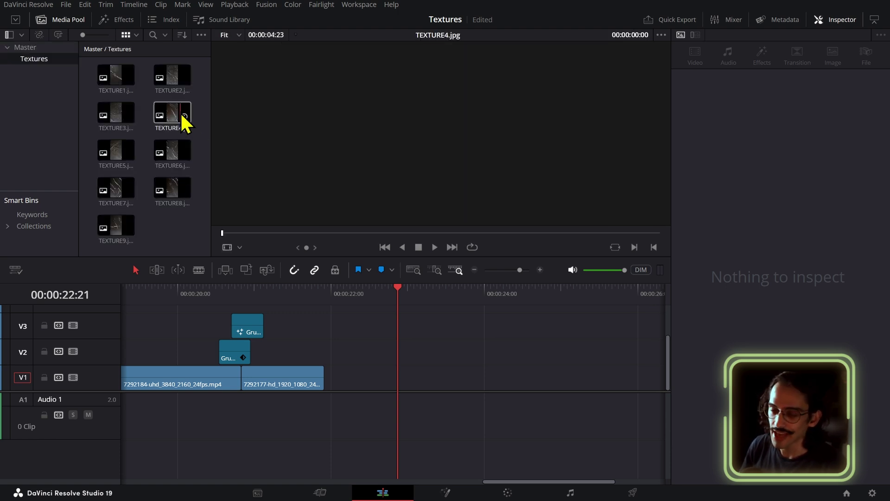
left_click_drag(177, 130, 417, 380)
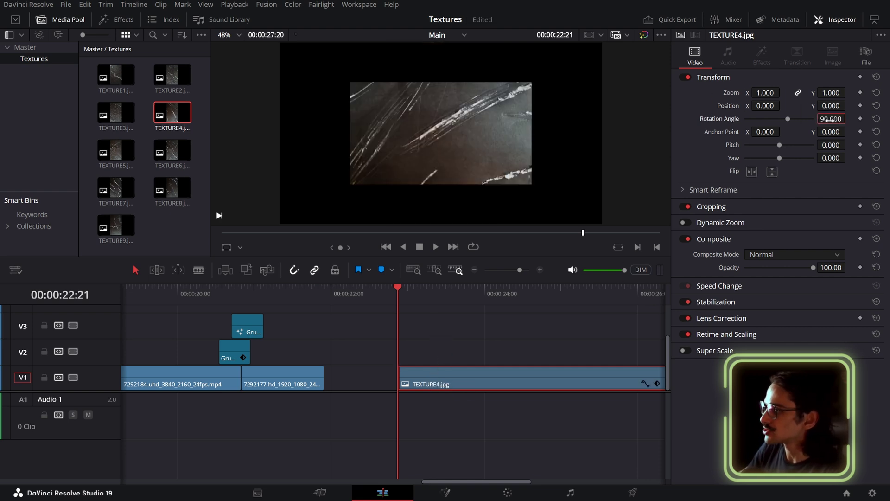
key("Return")
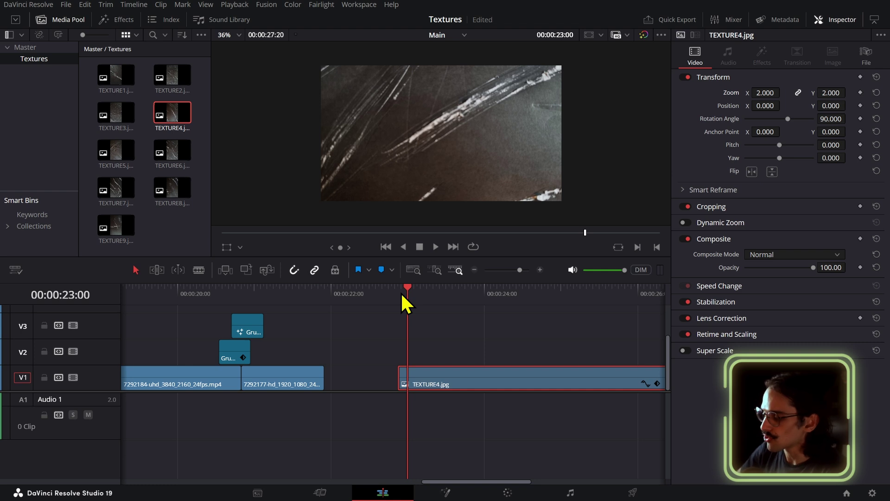
Add TEXTURE5 onto V1, leaving only a brief sliver of TEXTURE4.
left_click_drag(120, 151, 433, 384)
scroll(391, 318, "right", 2)
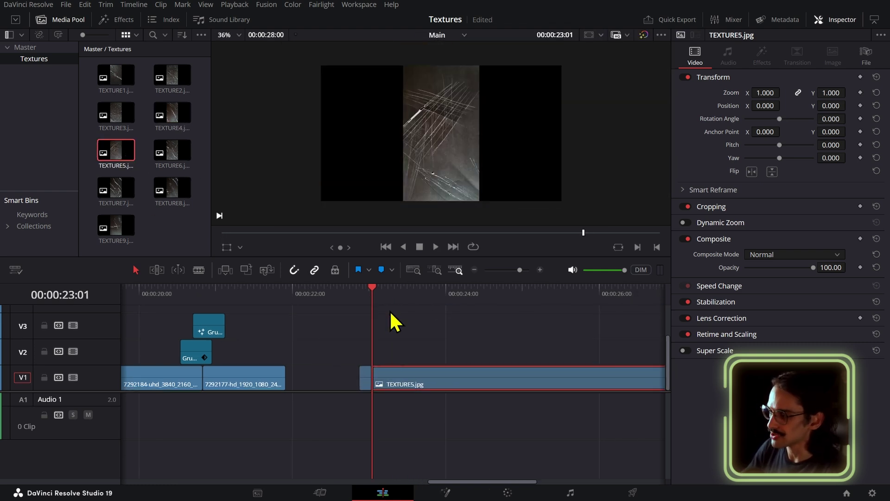
key("Up")
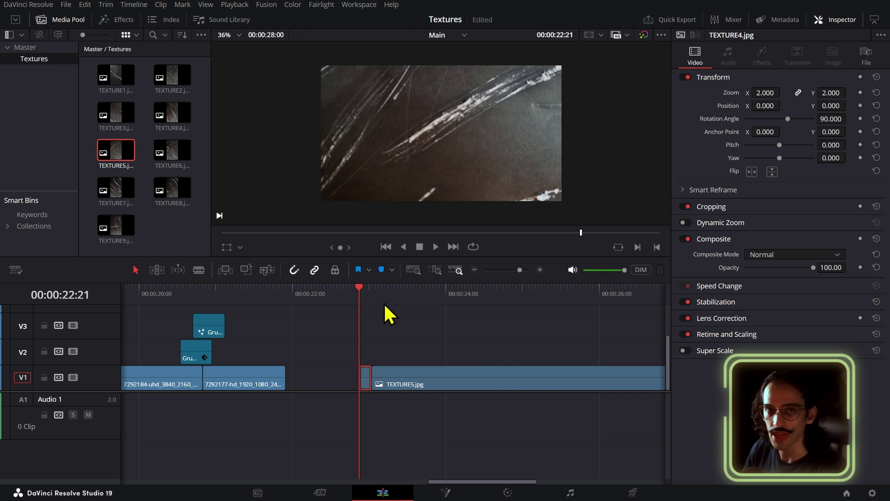
Paste TEXTURE4's zoom 2.0 and 90° rotation onto TEXTURE5, then save the project.
left_click(417, 375)
key("alt+v")
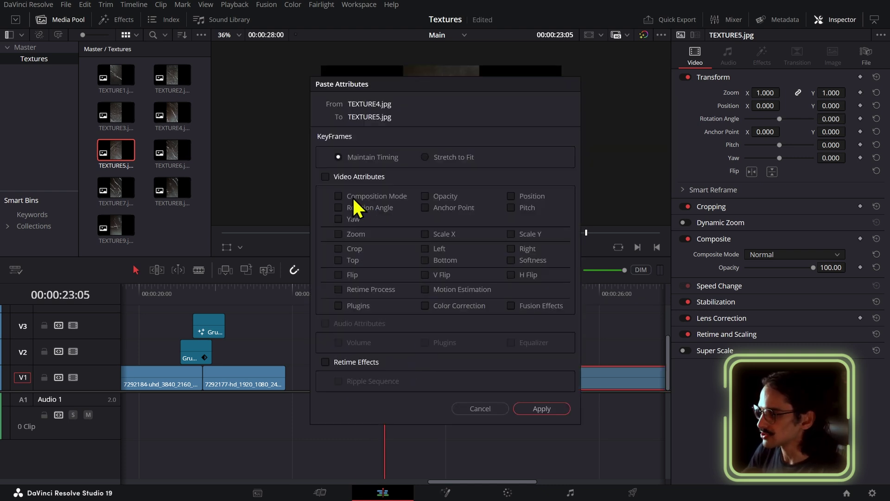
left_click(542, 409)
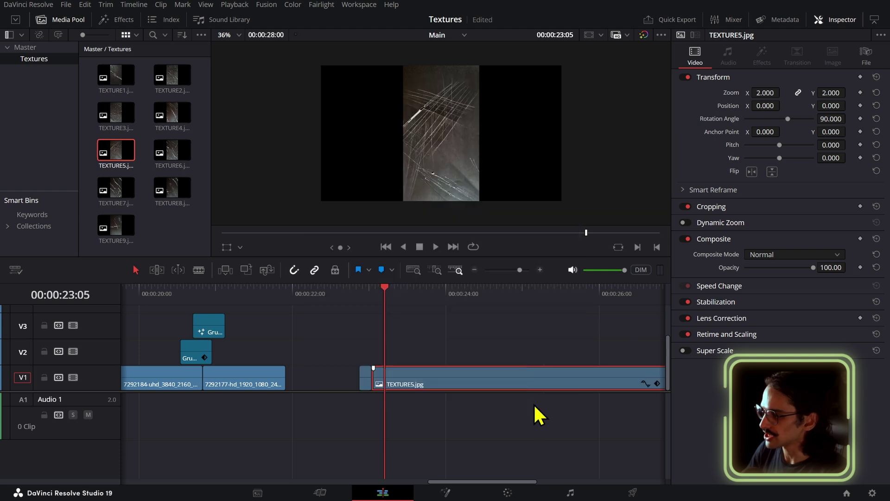
key("ctrl+s")
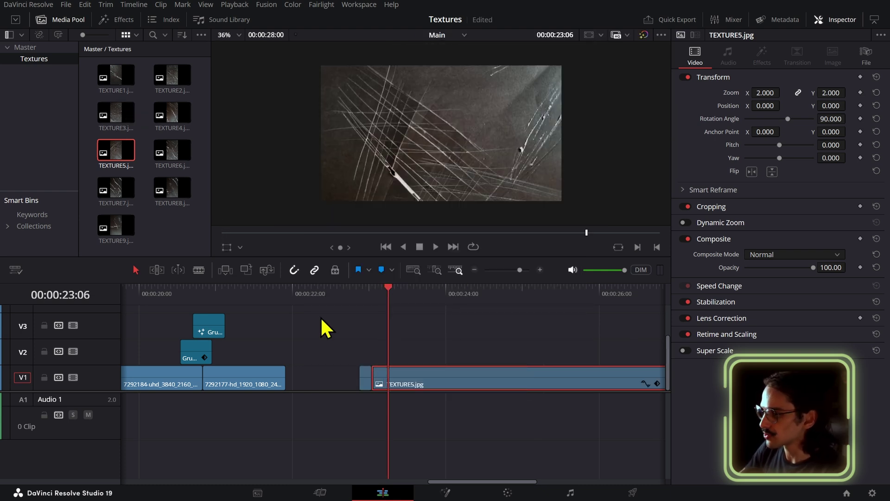
Add TEXTURE7 and duplicate the texture clips from four to eight to sixteen, then select all of them.
left_click_drag(126, 201, 414, 376)
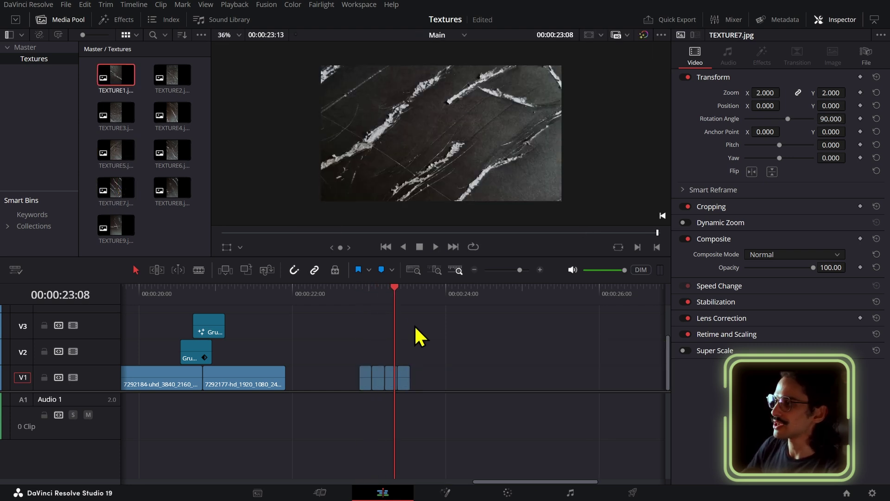
mouse_move(391, 348)
left_mouse_down()
mouse_move(368, 383)
mouse_move(424, 391)
left_mouse_up()
mouse_move(489, 351)
left_mouse_down()
mouse_move(349, 380)
mouse_move(496, 384)
mouse_move(468, 389)
left_mouse_up()
left_click_drag(619, 345, 320, 391)
Combine the sixteen texture clips into a compound clip named TEXTURE and move it up to V2.
right_click(371, 373)
left_click(353, 344)
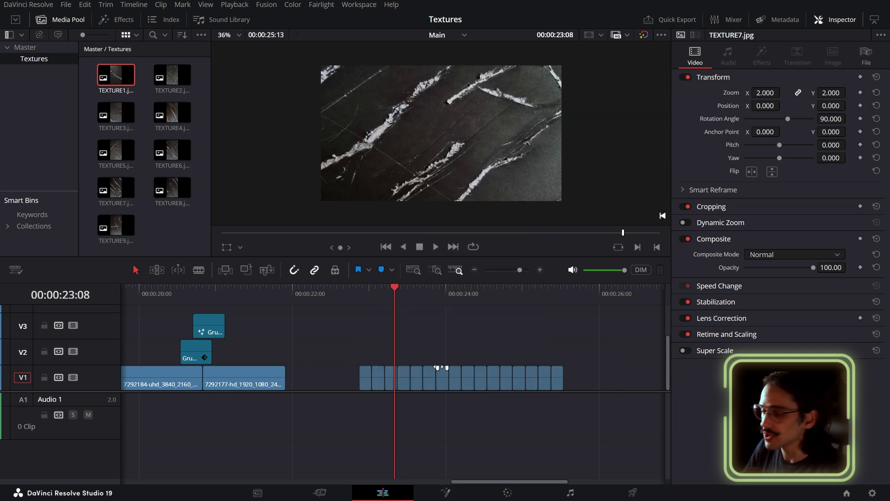
left_click_drag(598, 349, 349, 408)
right_click(370, 388)
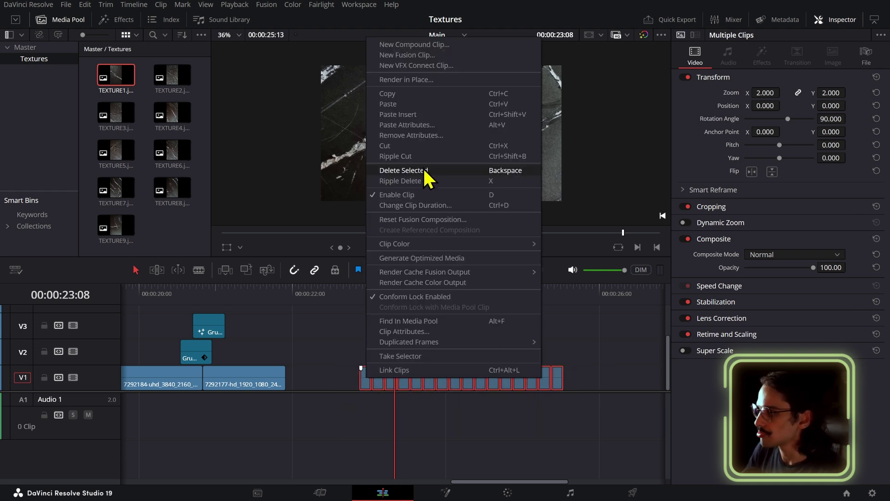
left_click(422, 45)
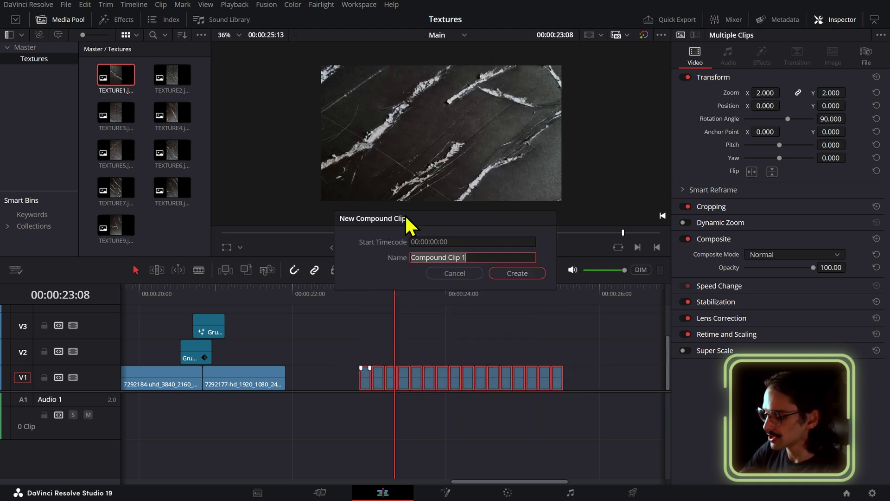
key("Return")
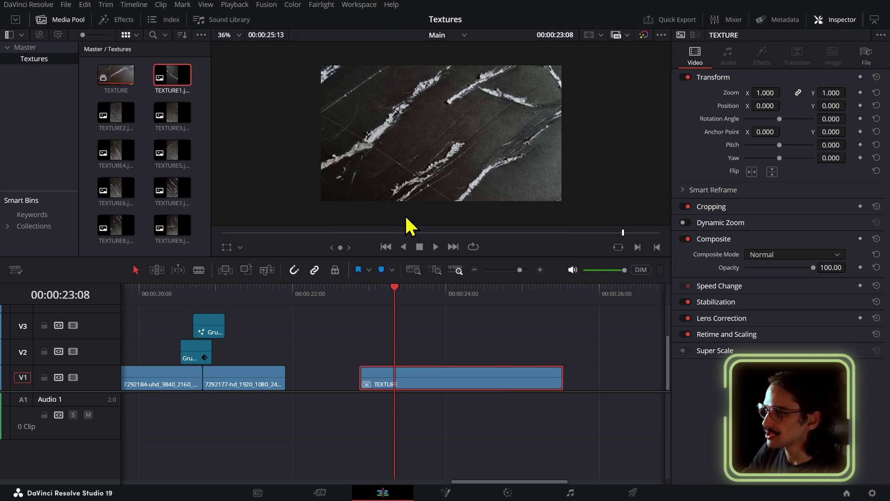
left_click_drag(391, 379, 501, 405)
Try TEXTURE over the desert clip in Add composite mode, shortened to a brief flash, and play it back.
scroll(387, 388, "left", 2)
scroll(473, 389, "right", 3)
left_click(318, 357)
left_click_drag(318, 357, 401, 362)
left_click(801, 254)
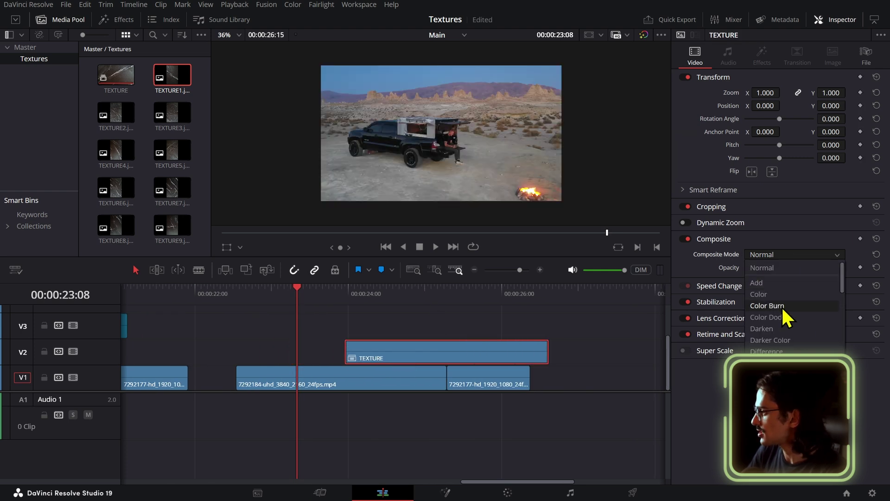
left_click(756, 282)
left_click(348, 310)
key("space")
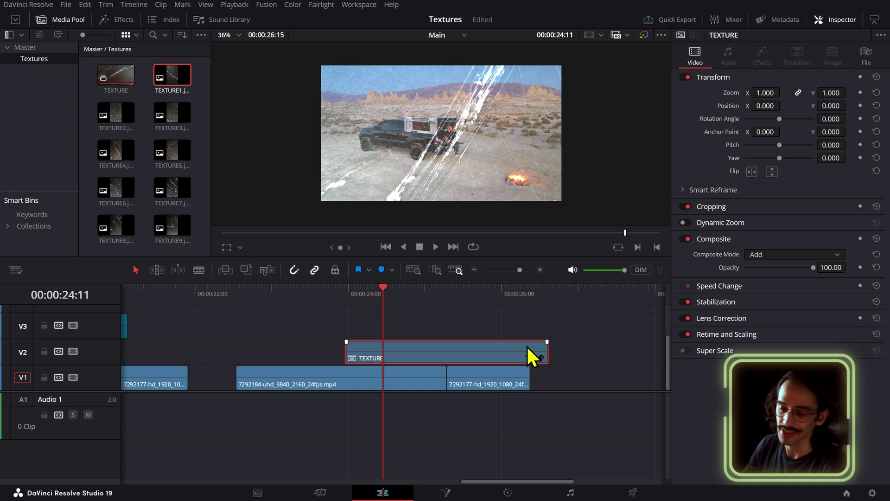
left_click_drag(543, 338, 452, 372)
key("space")
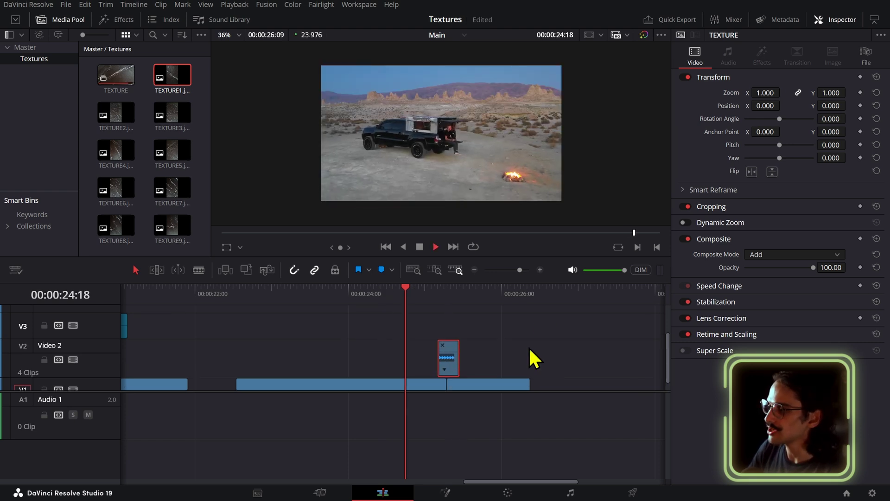
Undo the test edits, move TEXTURE to the end of V1, and play from about 26:10.
left_click_drag(457, 294, 445, 292)
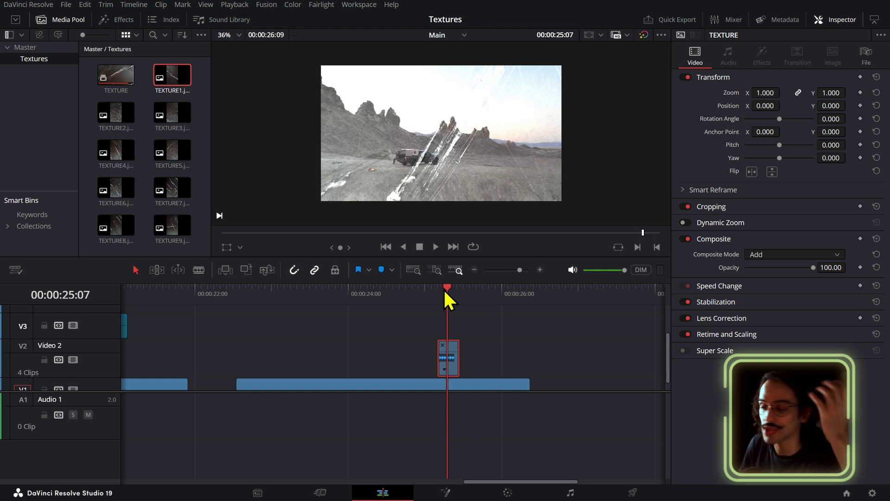
key("ctrl+z")
key("ctrl+z")
key("ctrl+z")
key("ctrl+z")
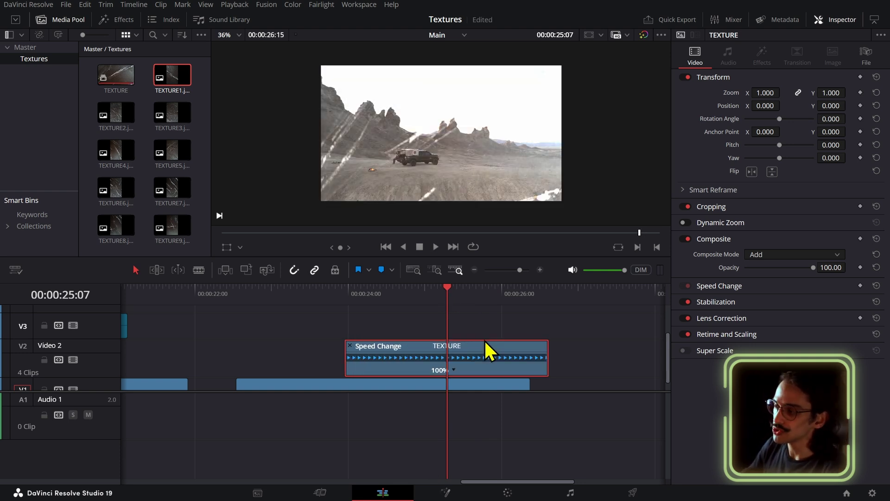
left_click_drag(458, 346, 552, 387)
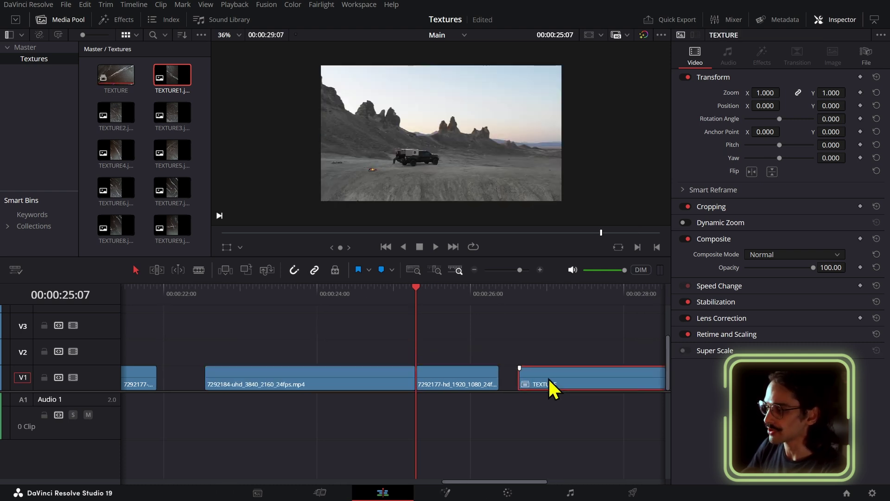
scroll(486, 352, "right", 3)
left_click(390, 295)
key("space")
key("space")
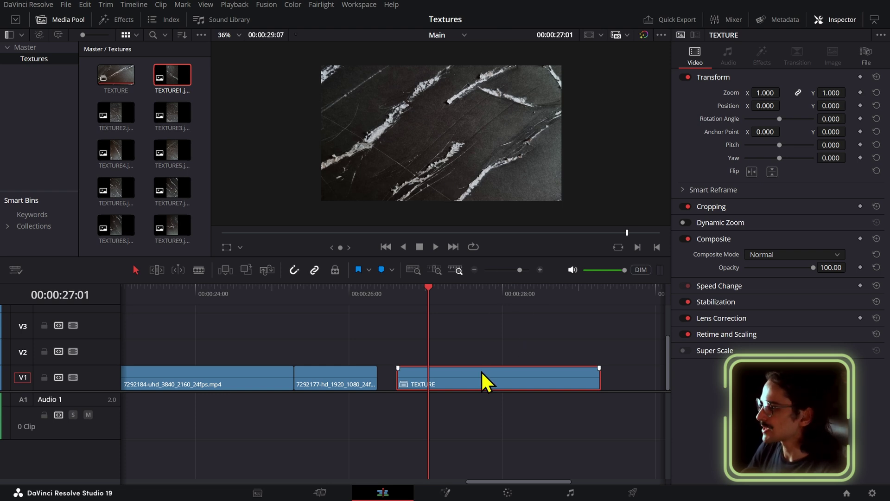
Keyframe TEXTURE's opacity down to 16.79 and add a Text title above it with edited text.
scroll(461, 179, "down", 1)
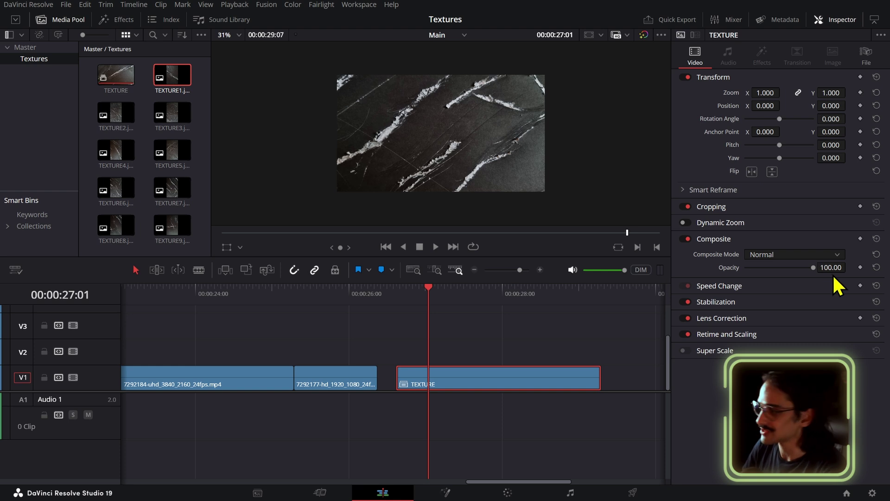
left_click_drag(848, 268, 849, 268)
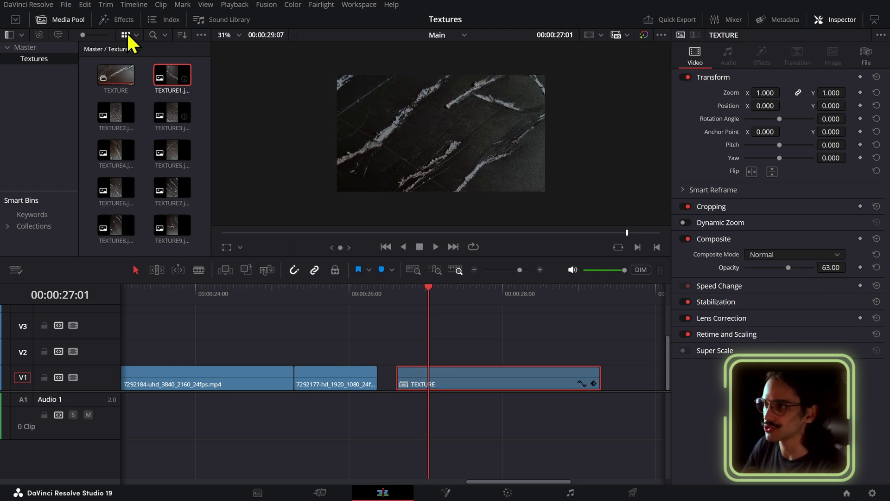
left_click(116, 20)
left_click(29, 91)
left_click_drag(130, 147, 454, 348)
left_click(757, 116)
type("text")
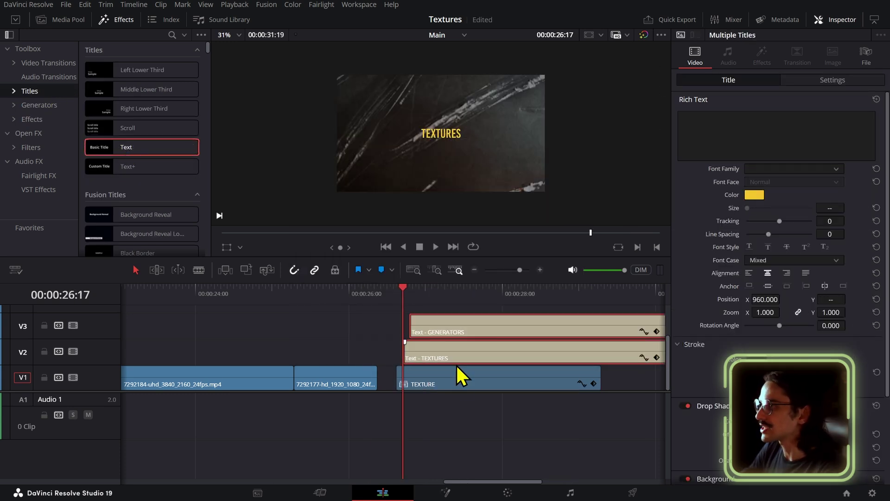
Play back the titled TEXTURE section from about 26:13.
key("space")
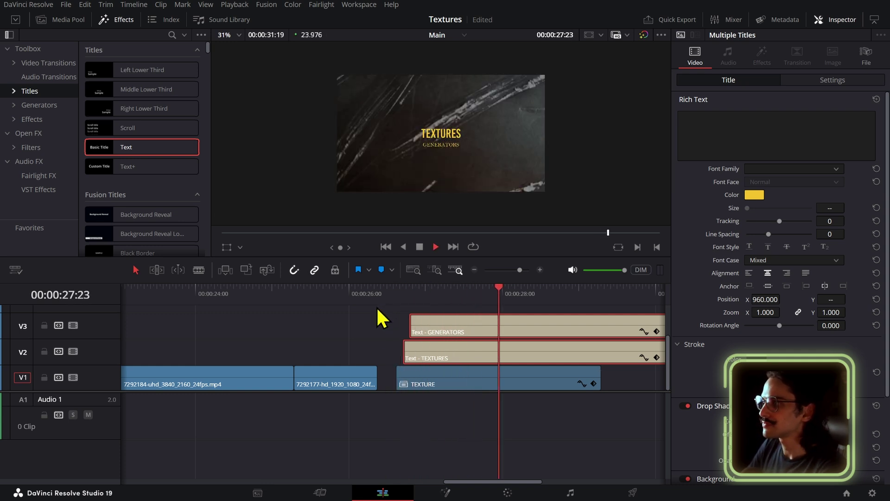
key("space")
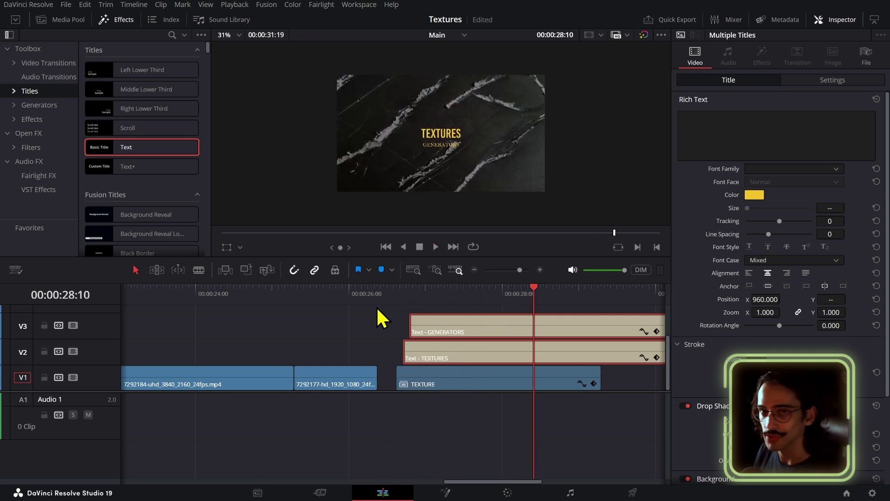
left_click(421, 377)
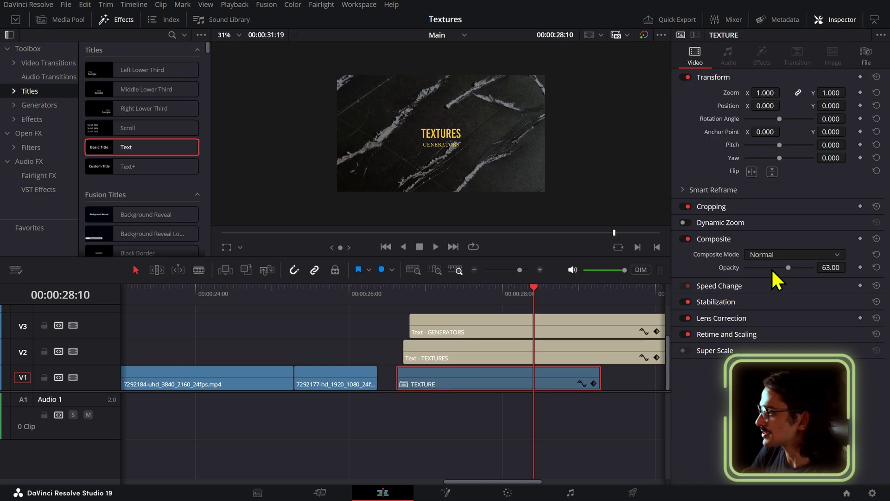
left_click(391, 293)
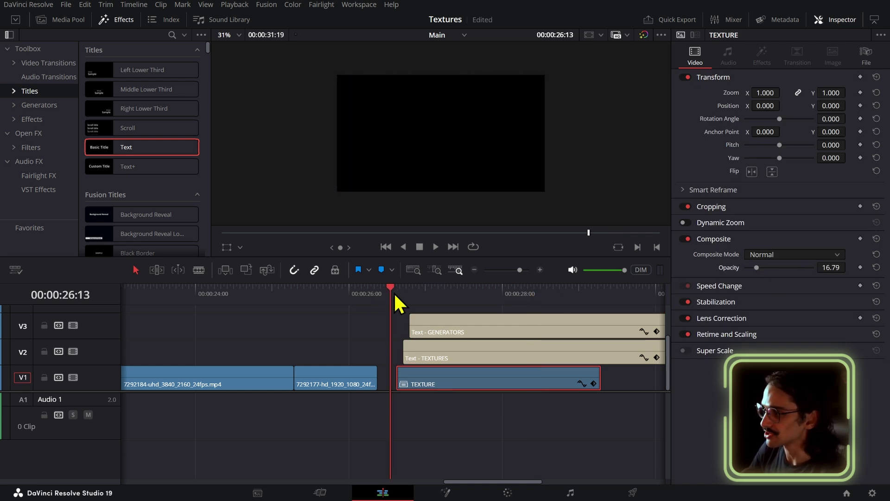
key("space")
key("space")
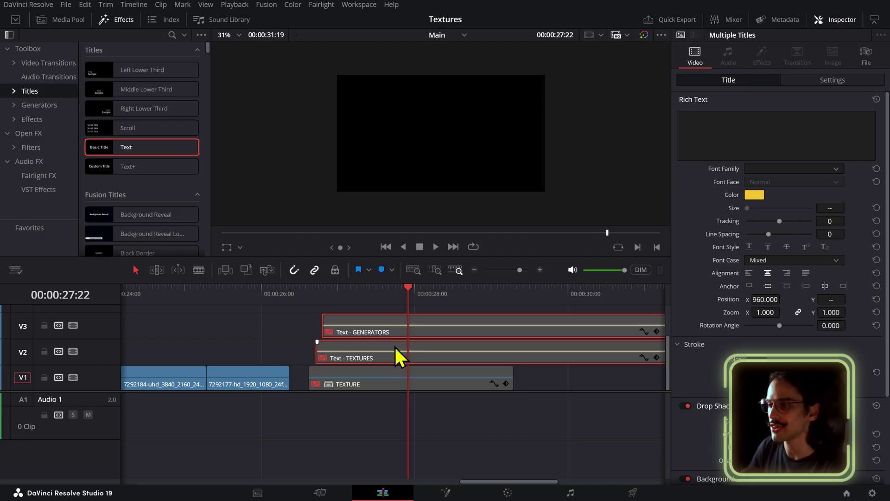
Return to the earlier desert section and select the V2 Grunge Texture Generator TileScratch clip.
scroll(263, 339, "up", 1)
scroll(264, 339, "left", 6)
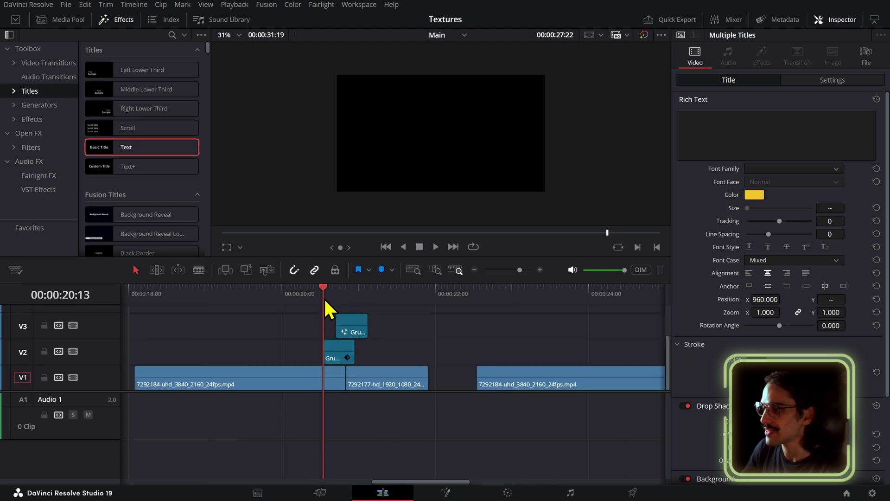
left_click(346, 357)
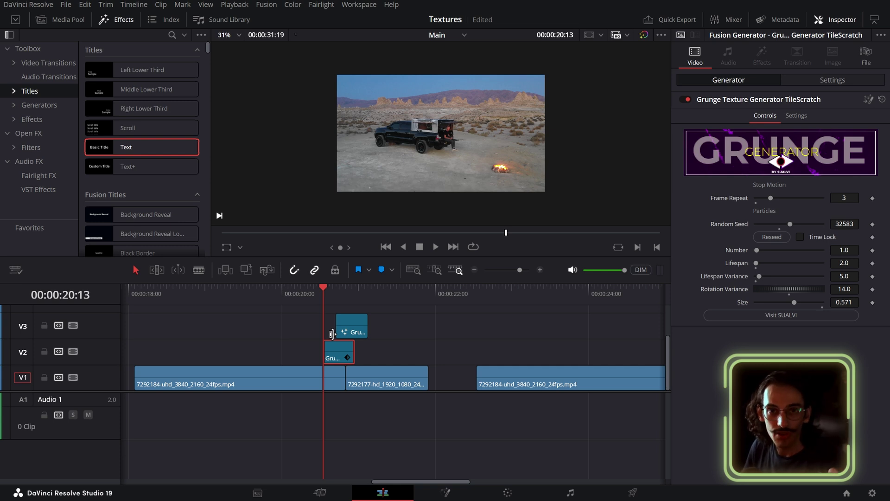
Browse Generators > SUALVI > Grunge Texture Generator and drop the Grunge Texture preset onto V2.
left_click(14, 105)
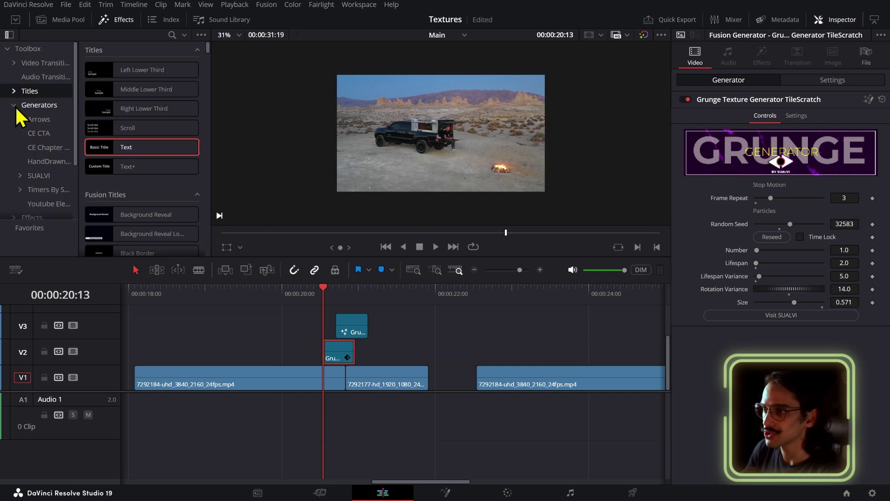
left_click(37, 175)
scroll(51, 190, "down", 2)
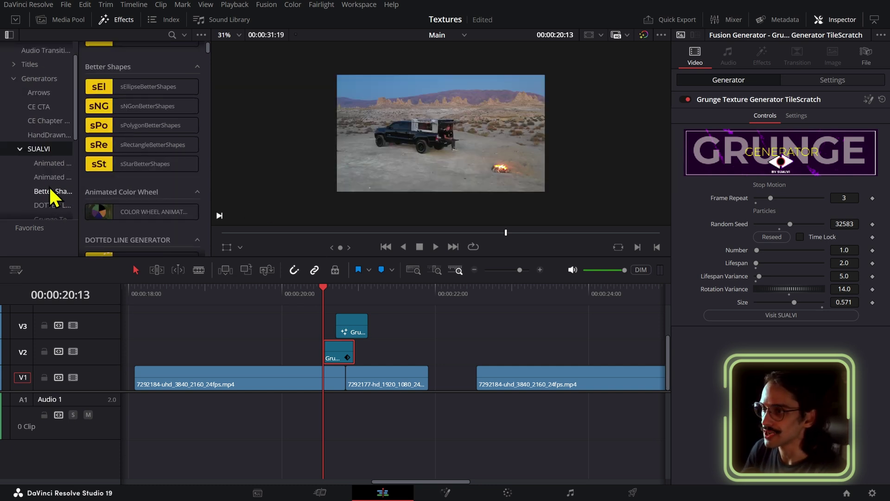
left_click(53, 193)
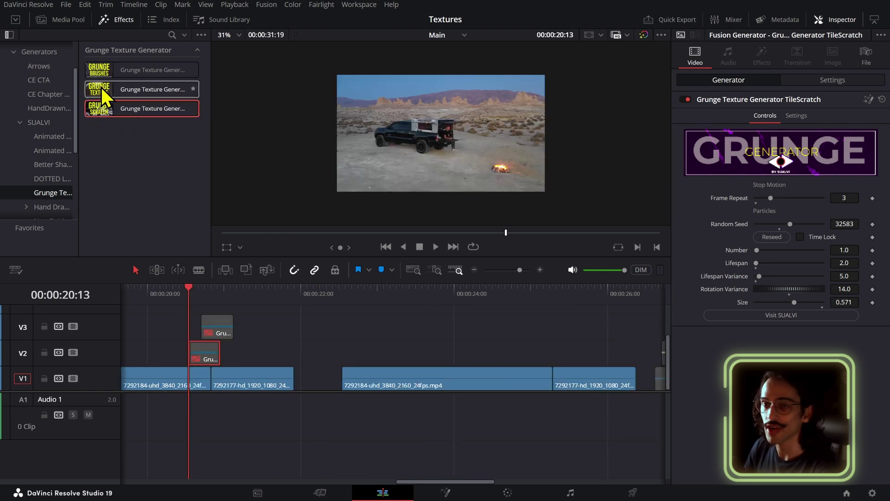
left_click_drag(107, 89, 512, 347)
Trim the excess off the Grunge Texture clip and position it near 24 seconds.
scroll(373, 361, "right", 2)
left_click(368, 359)
key("Delete")
left_click(476, 296)
left_click_drag(480, 302, 501, 304)
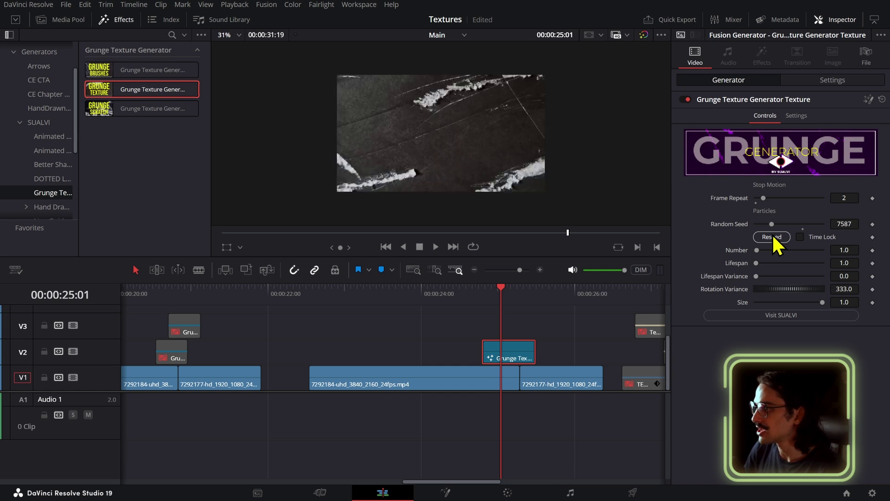
Reseed the texture and adjust Frame Repeat, previewing the clip frame by frame.
left_click(772, 236)
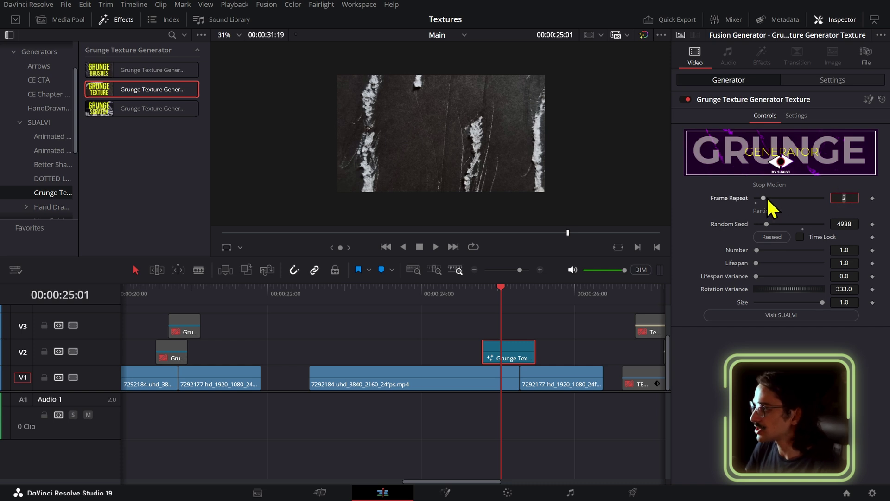
left_click_drag(766, 198, 763, 199)
left_click(476, 294)
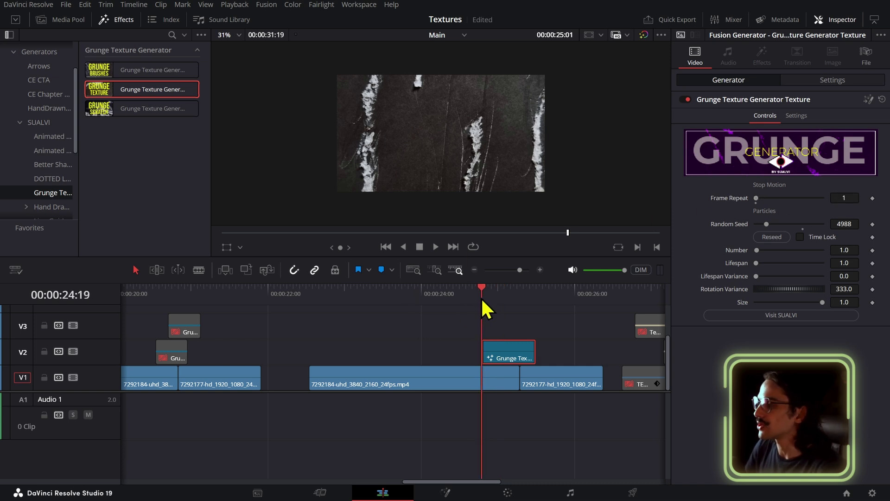
key("space")
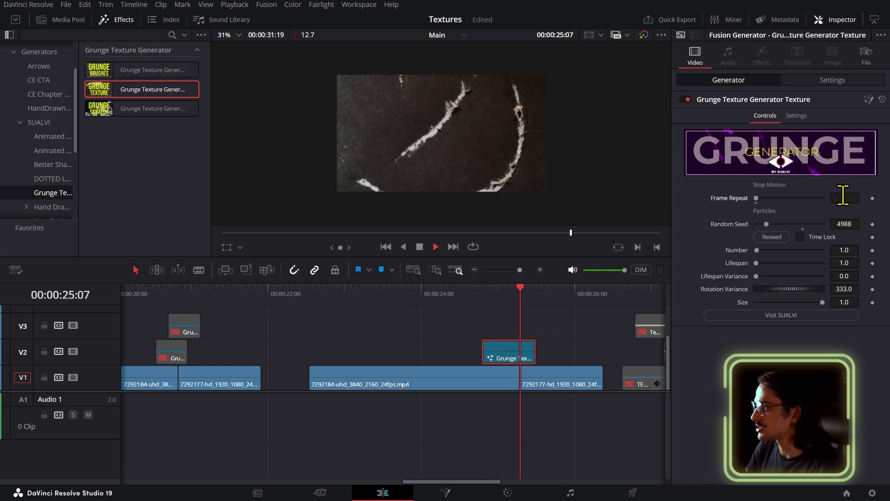
left_click(501, 297)
key("Return")
key("space")
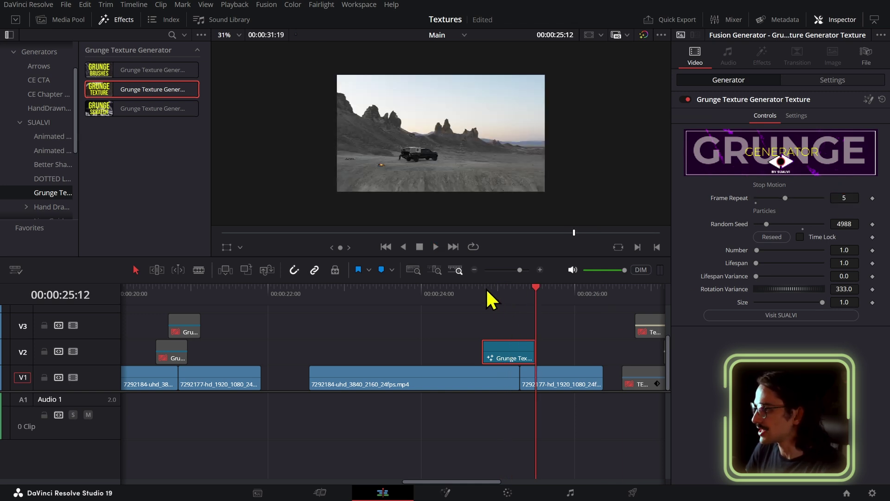
left_click(487, 297)
key("Right")
key("Right")
key("Right")
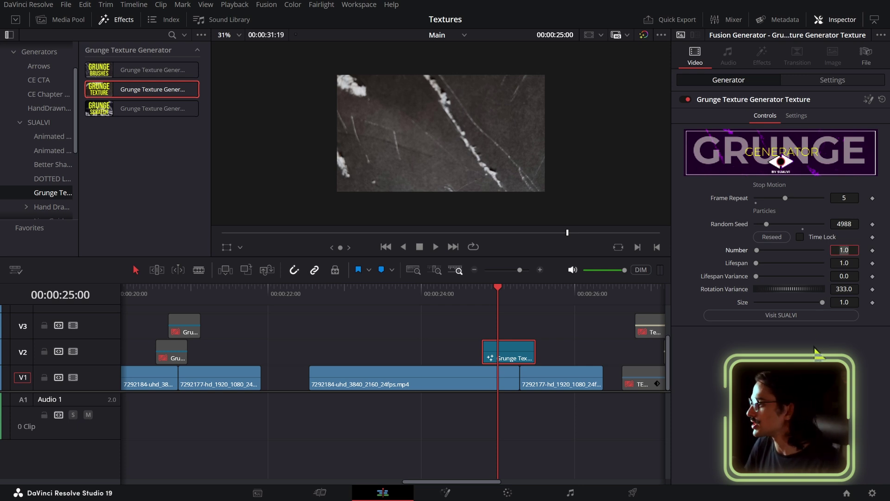
Set Lifespan to 1.0 and Lifespan Variance to 5.0, then scrub the clip to preview.
left_click(837, 263)
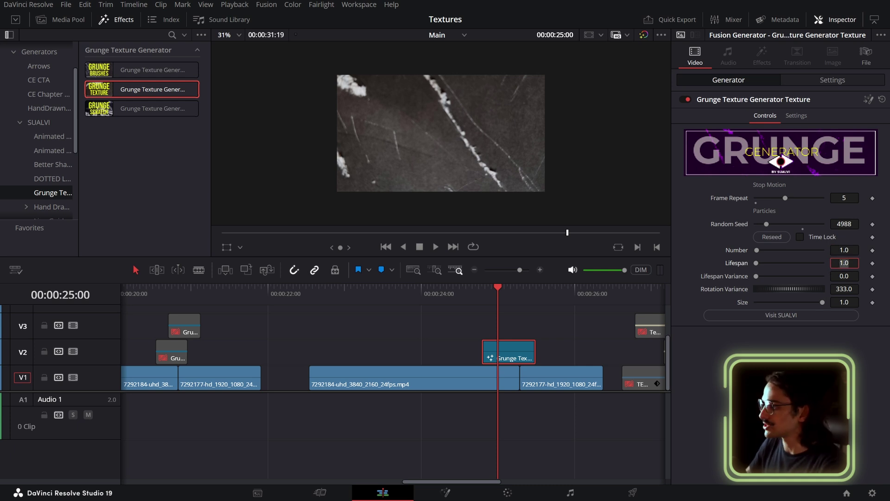
key("Return")
left_click(837, 263)
type("1")
key("Return")
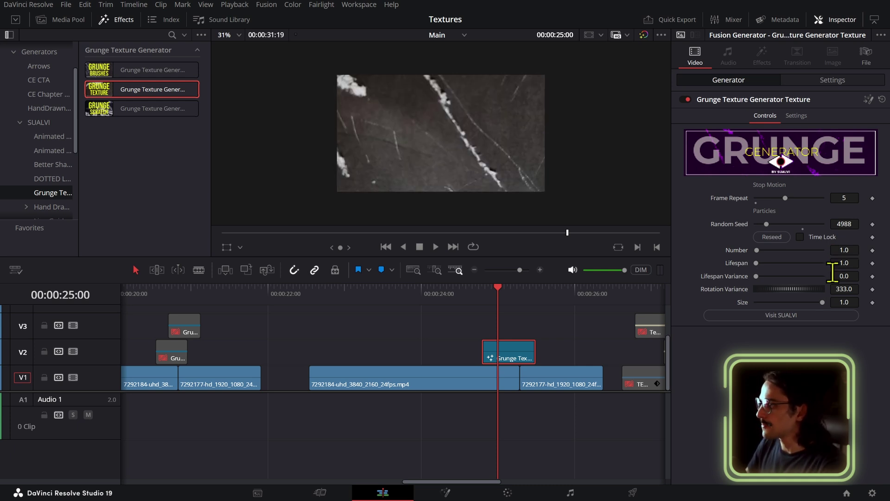
left_click(841, 276)
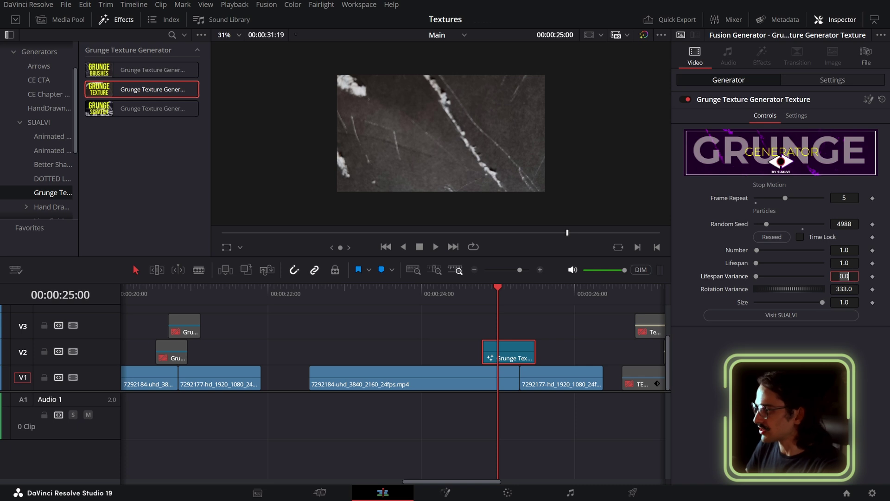
type("5")
key("Return")
left_click(490, 295)
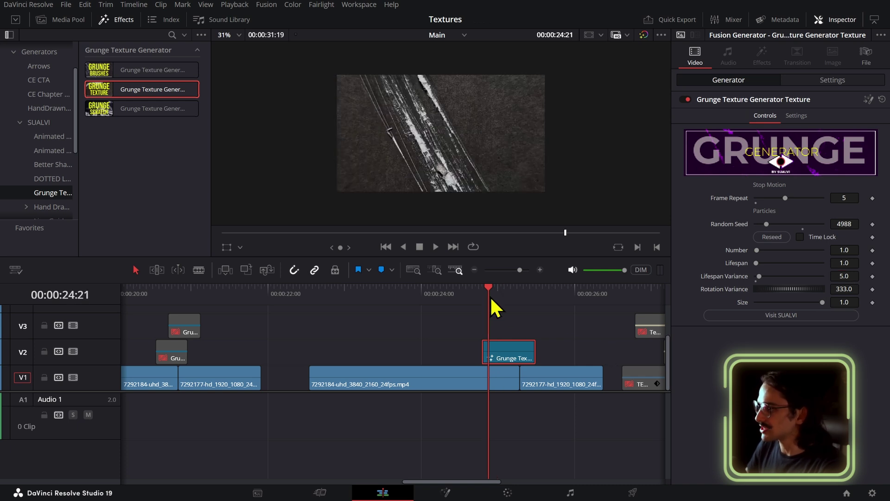
mouse_move(490, 296)
left_mouse_down()
mouse_move(497, 304)
mouse_move(481, 301)
left_mouse_up()
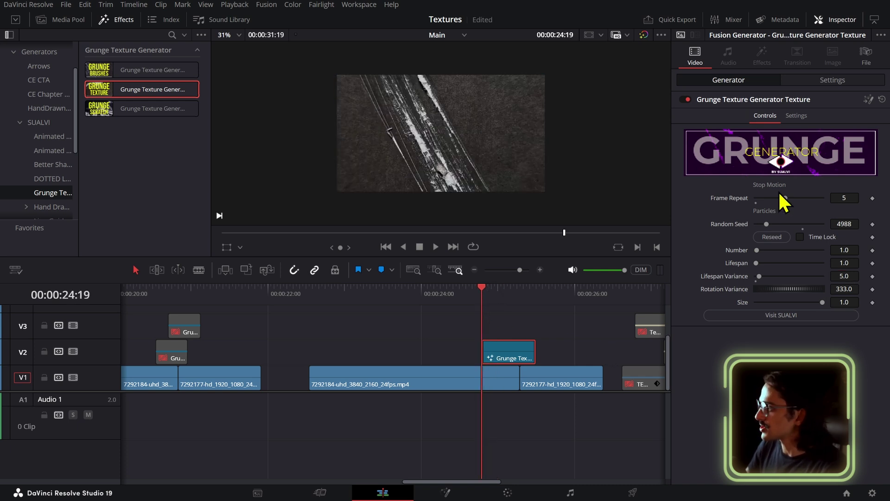
Reseed the texture to 23005 and set Frame Repeat to 3, stepping through frames to check.
left_click(782, 238)
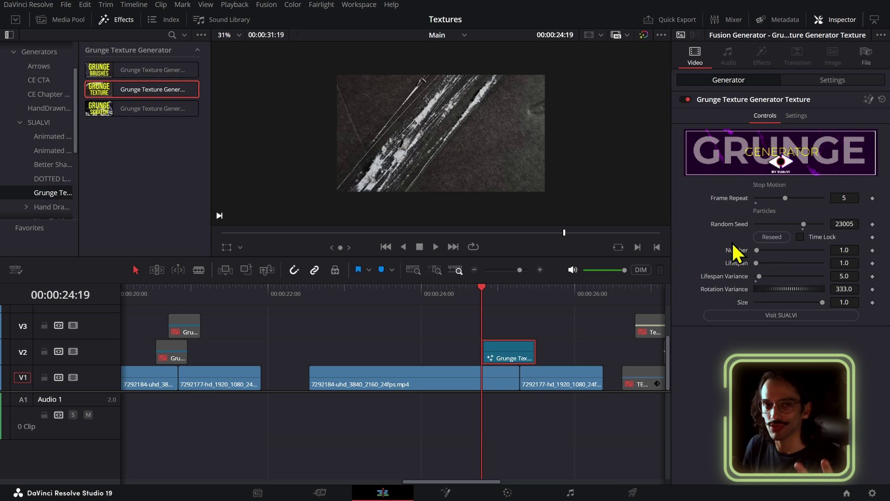
key("Right")
key("Right")
key("Right")
key("Right")
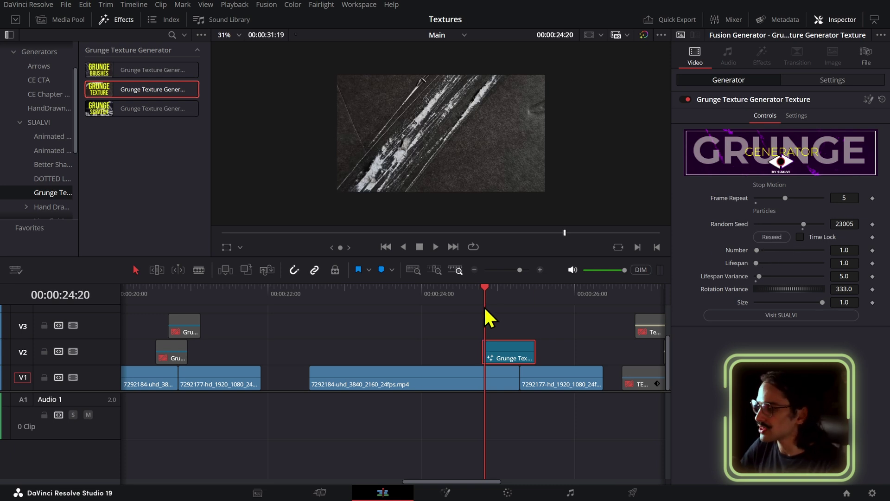
key("Right")
key("Right")
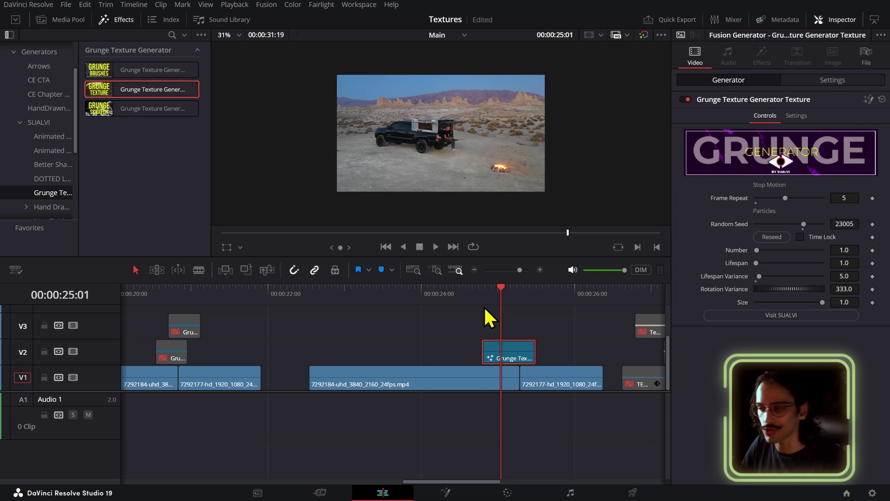
key("Right")
key("Right")
key("Right")
key("Right")
key("Right")
key("Right")
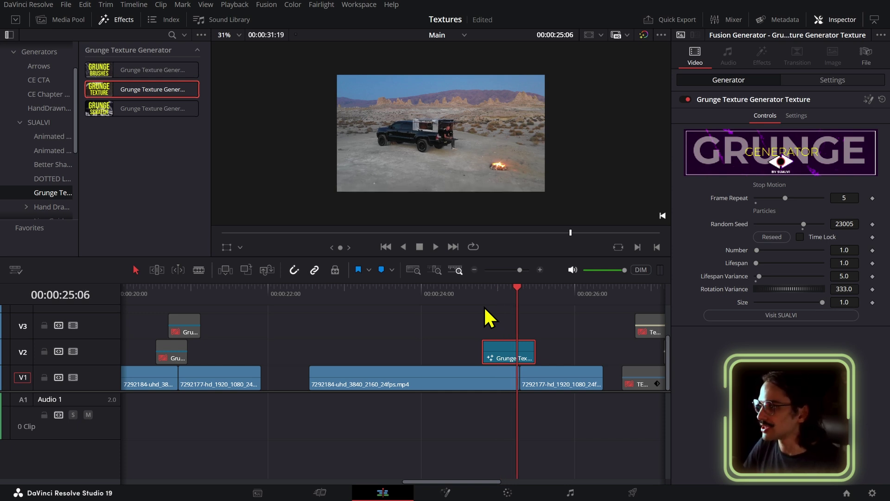
key("Right")
key("Right")
key("Right")
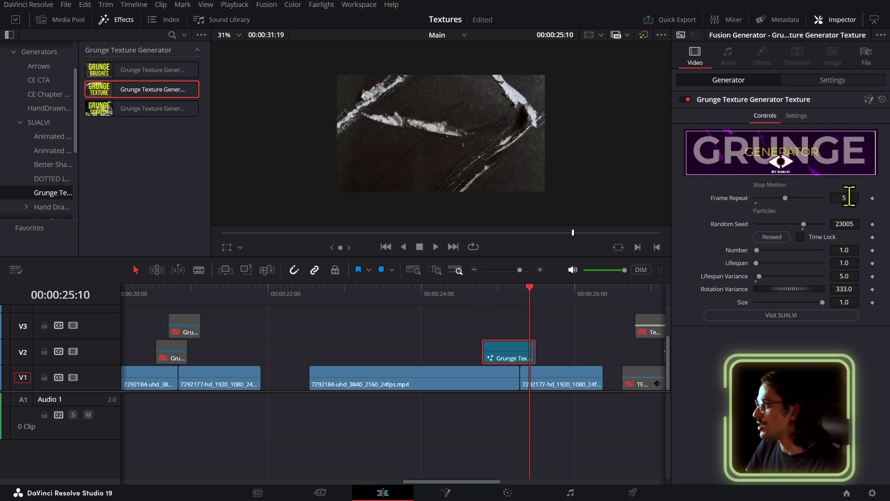
type("3")
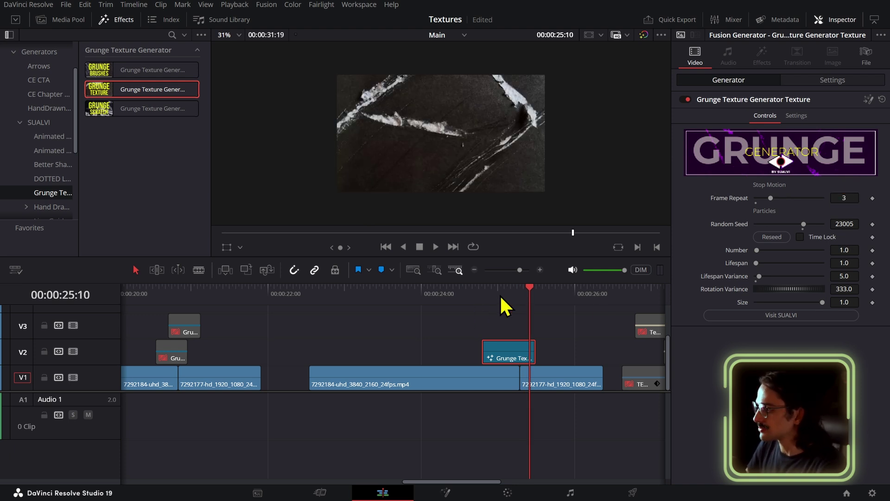
left_click_drag(494, 295, 500, 286)
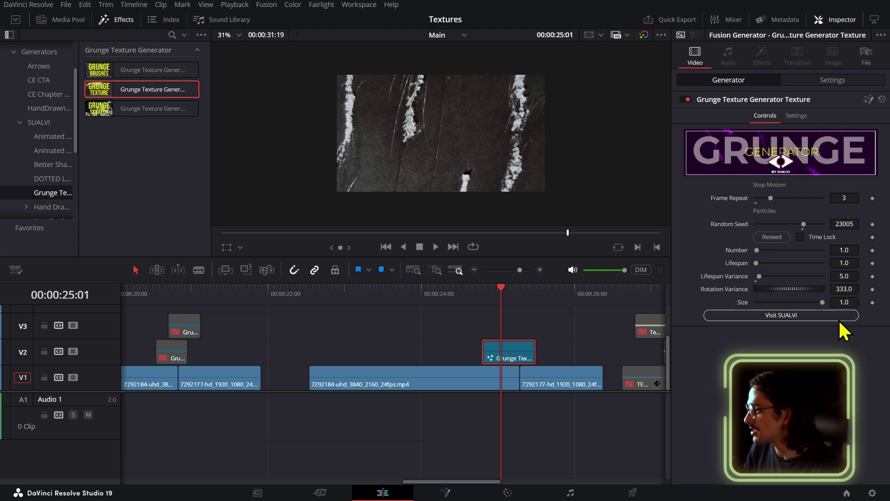
Try a texture Size of 0.85, then shrink it to 0.165 and preview the clip.
type("0.85")
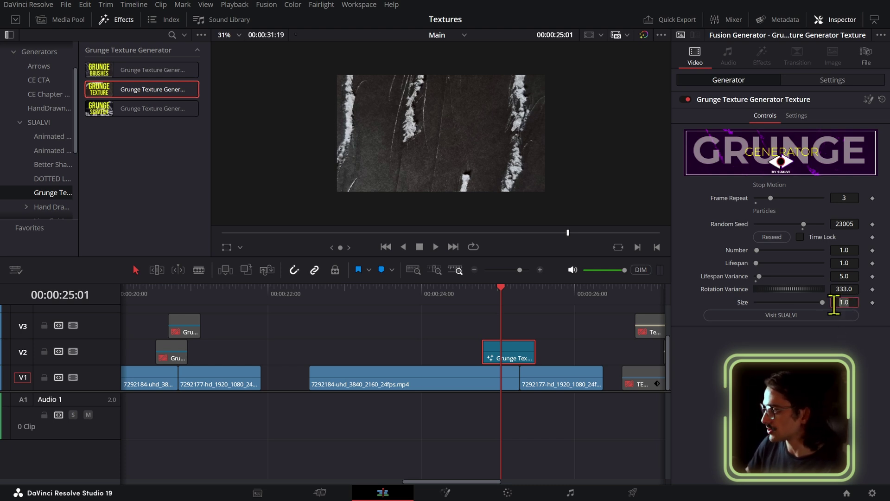
key("Return")
left_click_drag(812, 302, 767, 303)
left_click(485, 299)
key("space")
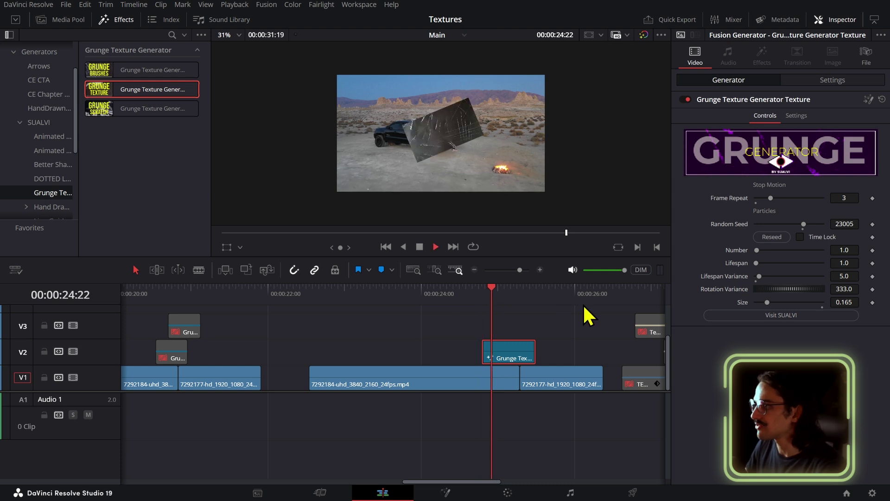
mouse_move(519, 301)
left_mouse_down()
mouse_move(496, 299)
mouse_move(514, 304)
left_mouse_up()
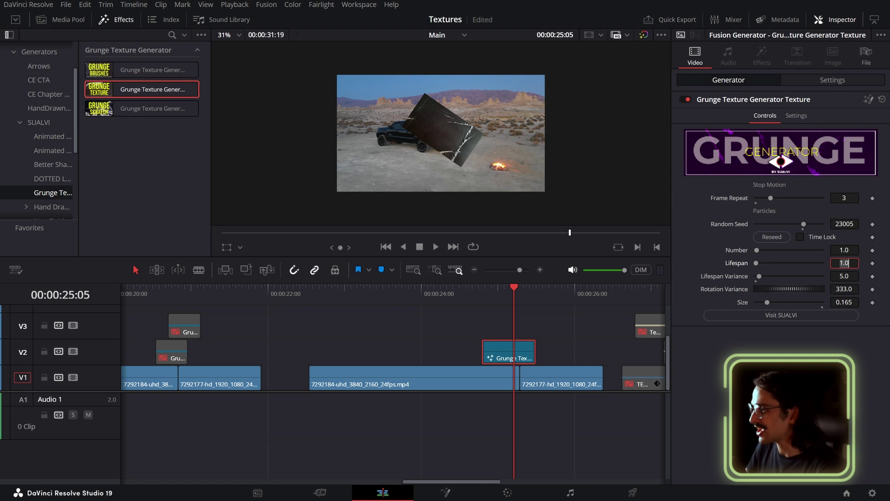
Set Lifespan to 4.0 and enlarge Size to 0.3169, checking the frame around 25:01.
key("Return")
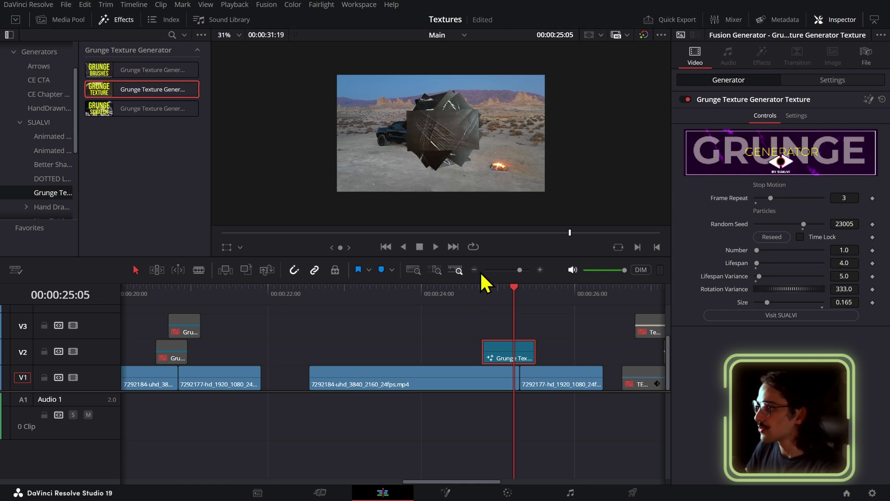
left_click(482, 289)
key("space")
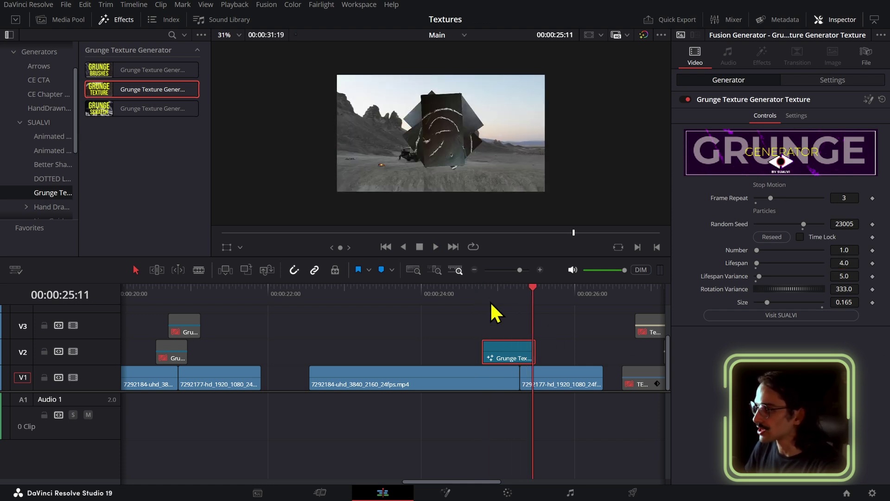
mouse_move(510, 298)
left_mouse_down()
mouse_move(498, 300)
mouse_move(519, 303)
mouse_move(507, 307)
left_mouse_up()
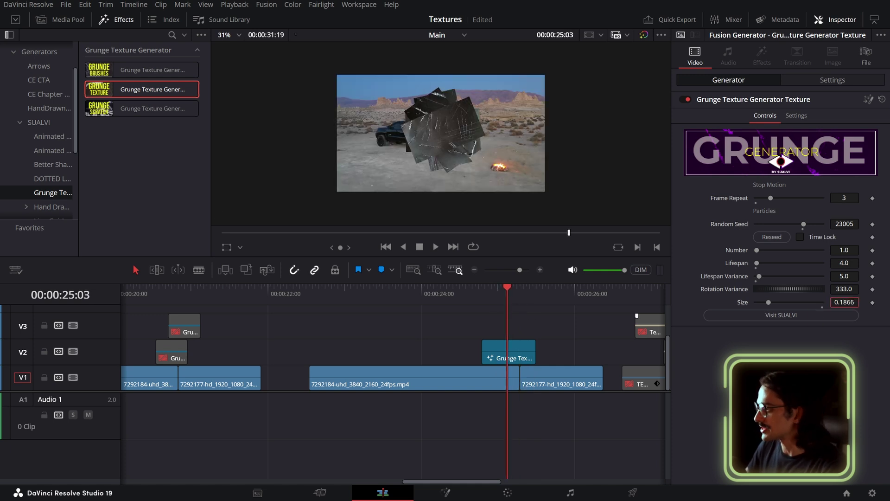
left_click_drag(844, 302, 858, 302)
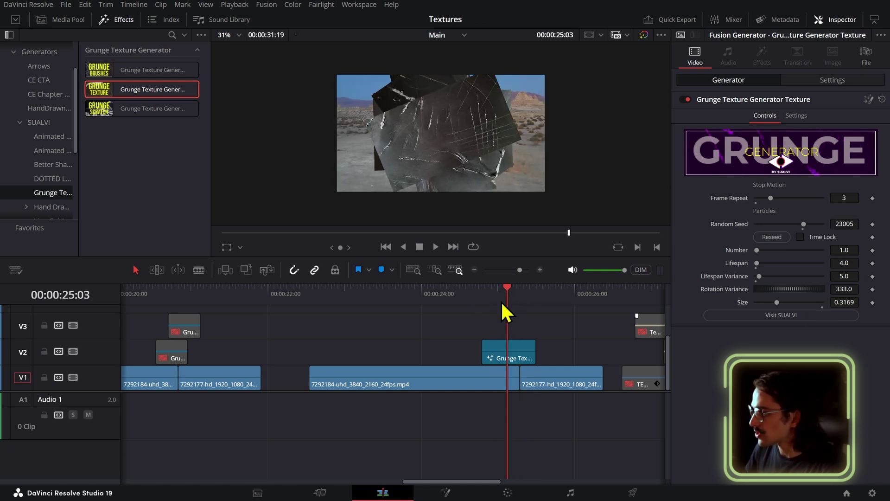
key("Left")
key("Left")
left_click(830, 83)
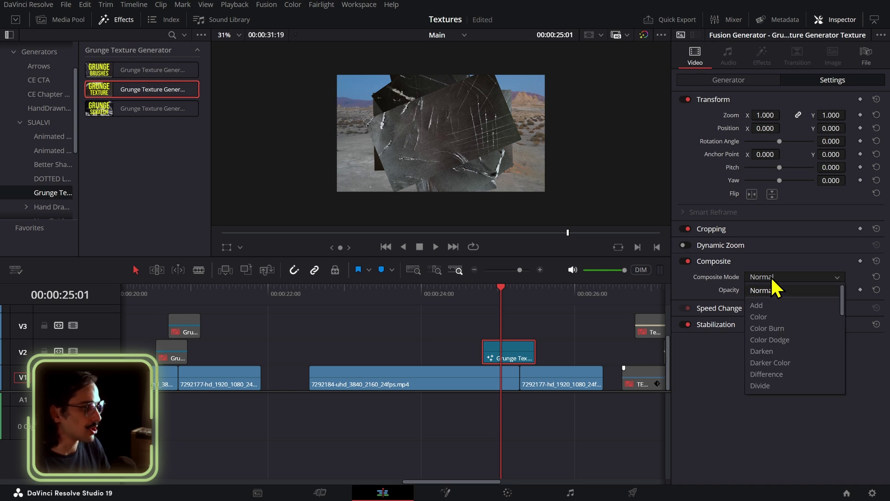
Set the V2 grunge clip to Add composite mode and its texture Size to 1.
left_click(778, 308)
left_click(751, 80)
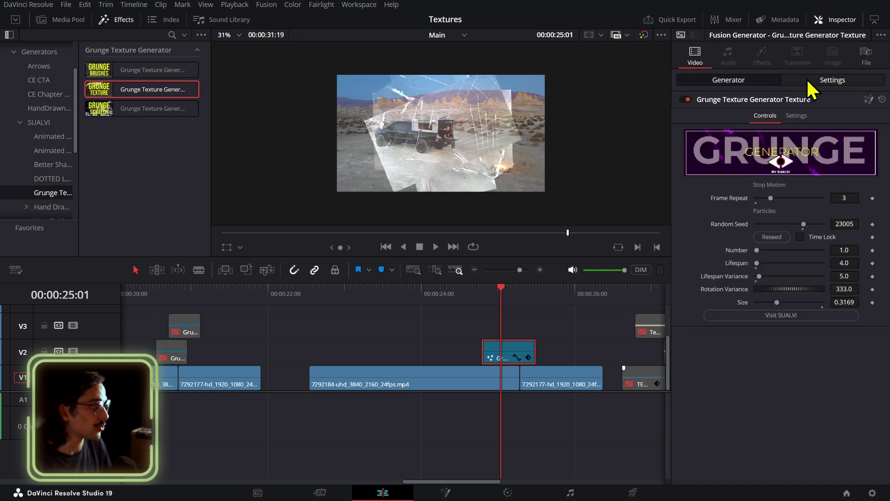
left_click(807, 82)
left_click(716, 81)
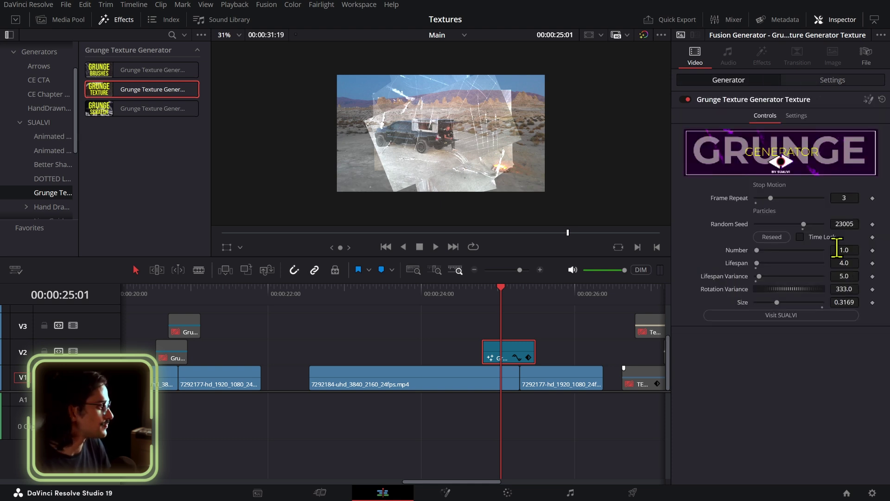
type("1")
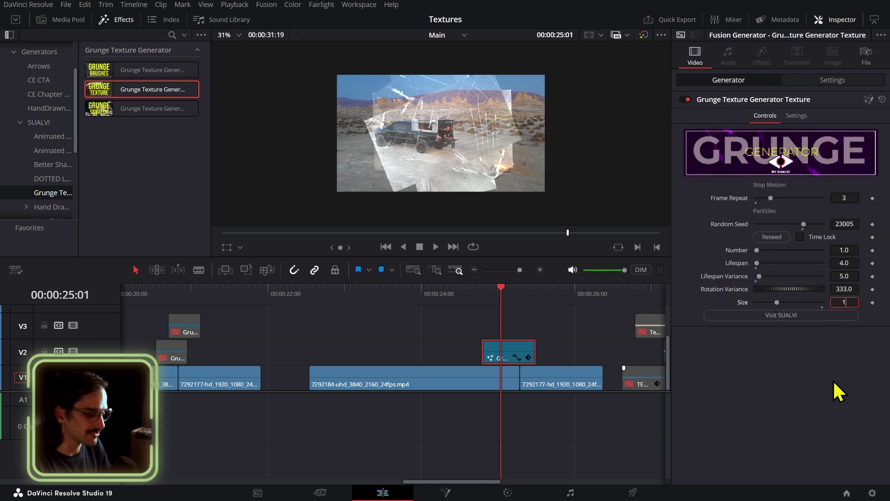
key("Return")
Preview the texture clip, then shorten the V2 grunge clip and slide it later.
left_click(482, 293)
key("space")
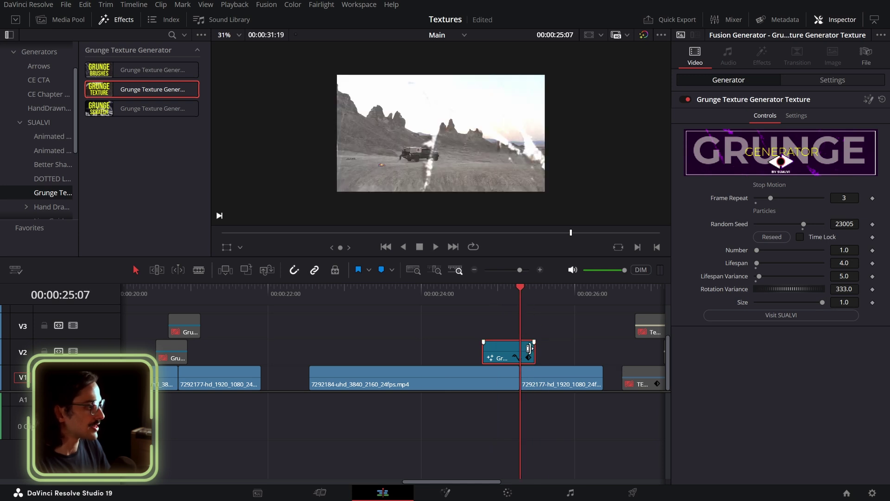
mouse_move(528, 347)
left_mouse_down()
mouse_move(501, 349)
mouse_move(519, 355)
mouse_move(519, 344)
left_mouse_up()
Set Frame Repeat to 2, reseed to 670, and Alt-drag a copy onto V3.
double_click(844, 198)
type("2")
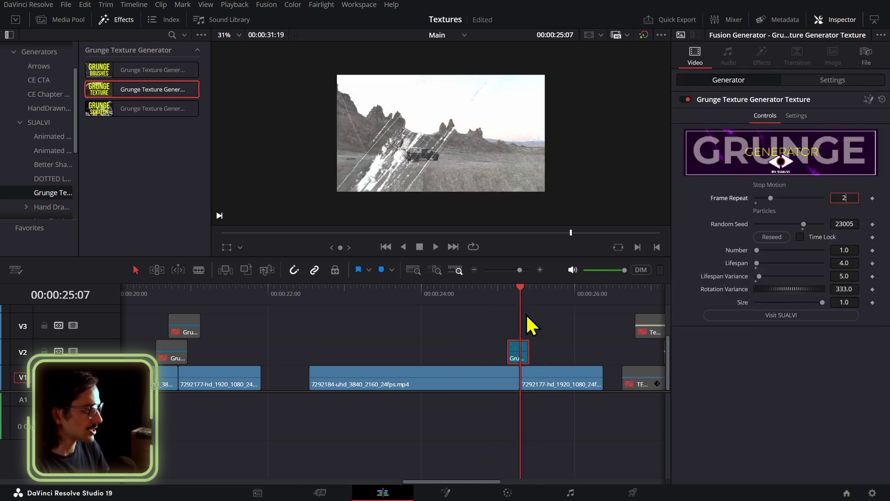
key("Return")
key("space")
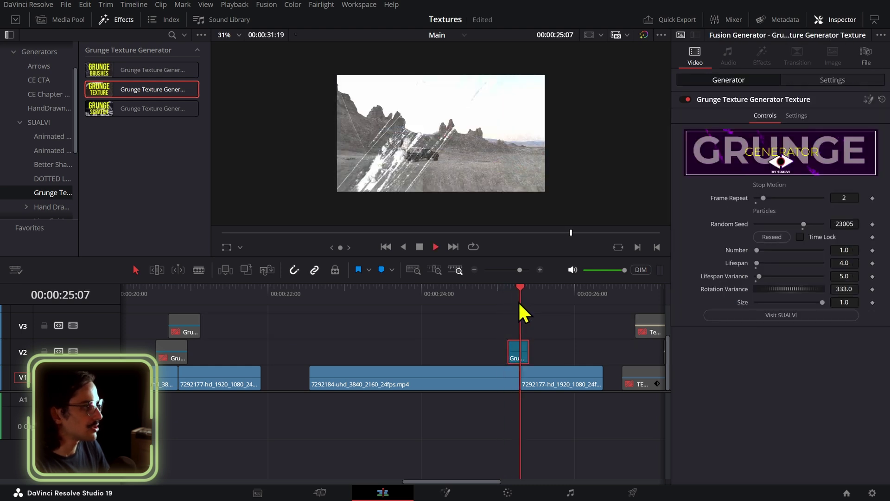
left_click(772, 237)
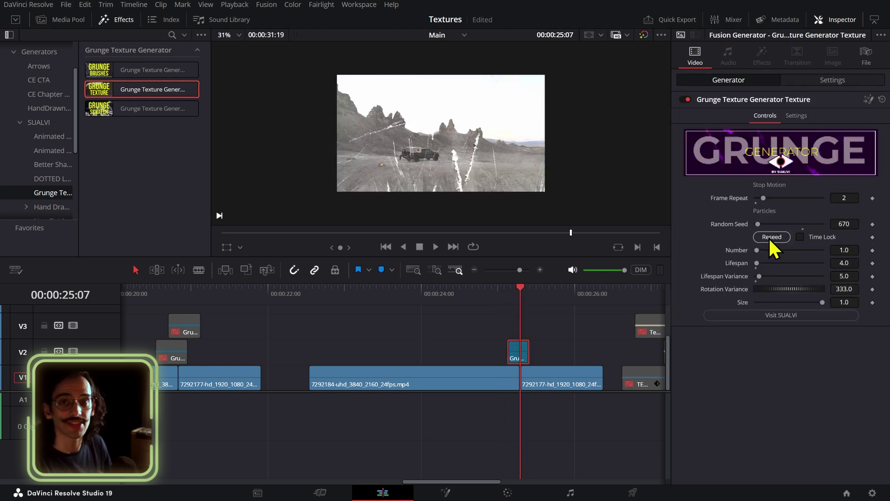
mouse_move(520, 354)
left_mouse_down()
mouse_move(519, 333)
mouse_move(529, 331)
mouse_move(524, 337)
left_mouse_up()
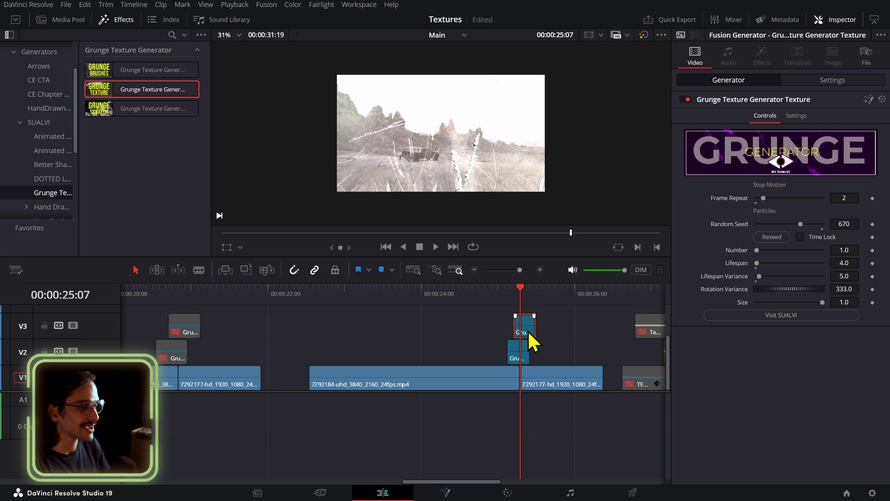
Set the V3 grunge copy's Composite Mode to Exclusion and play back the blend.
left_click(521, 306)
left_click(524, 327)
left_click(833, 80)
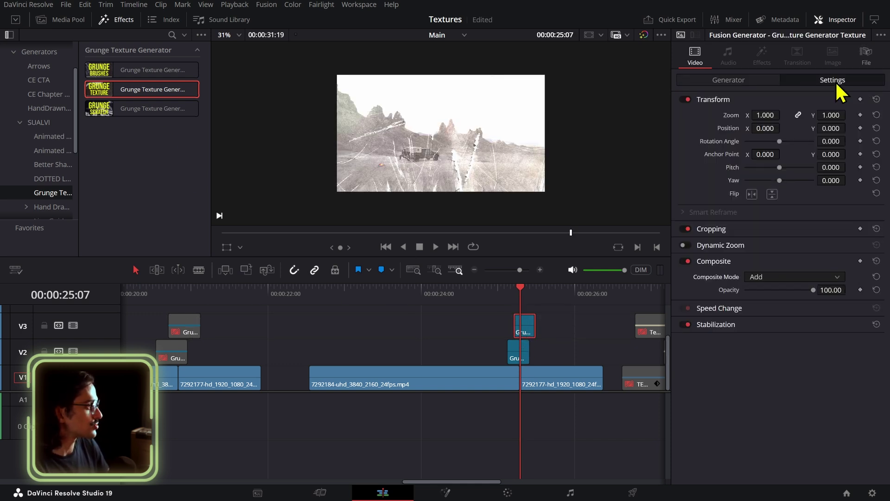
left_click(782, 276)
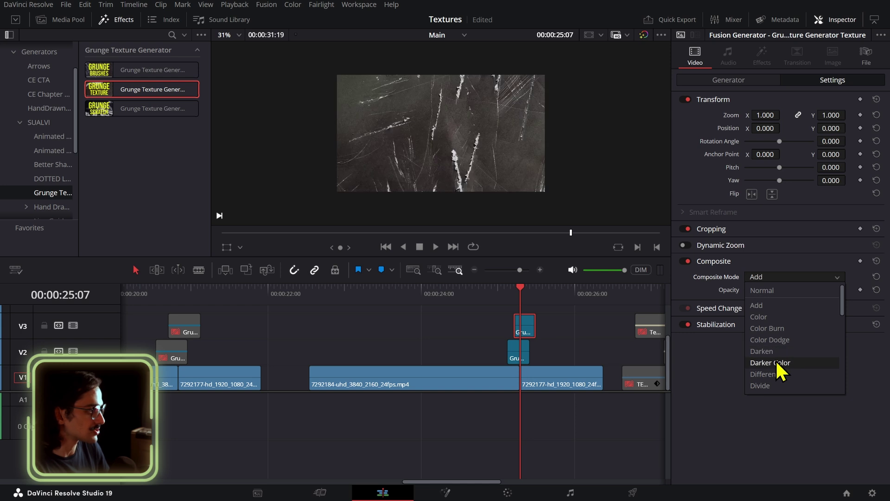
scroll(790, 354, "down", 1)
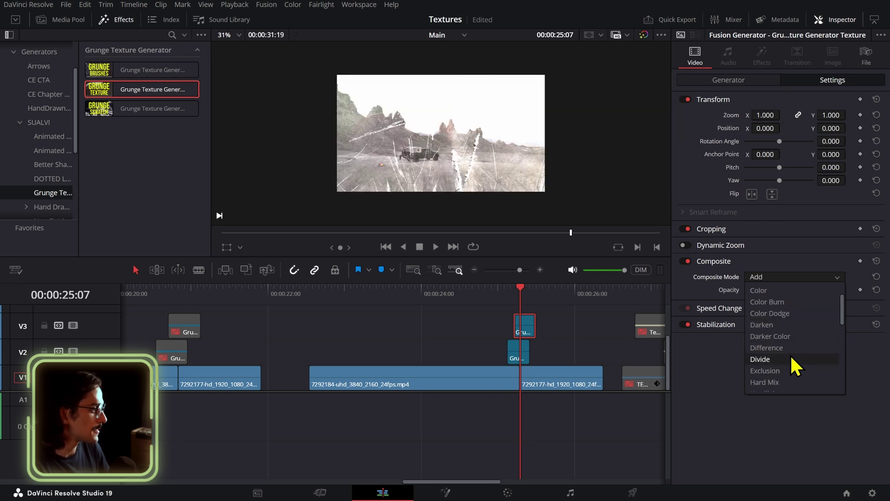
left_click(789, 370)
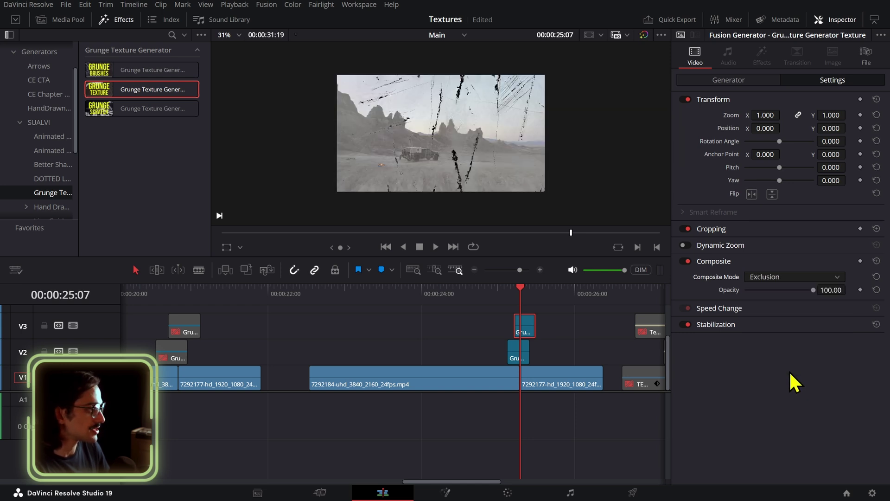
left_click(510, 296)
key("space")
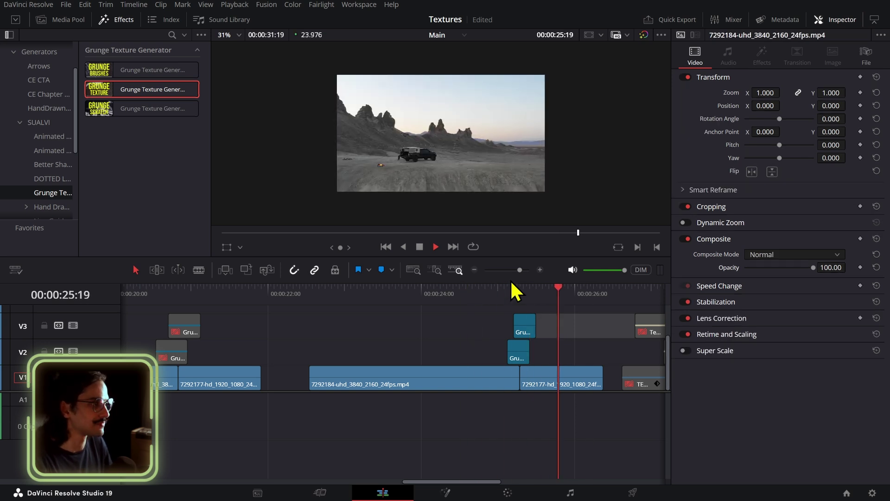
key("space")
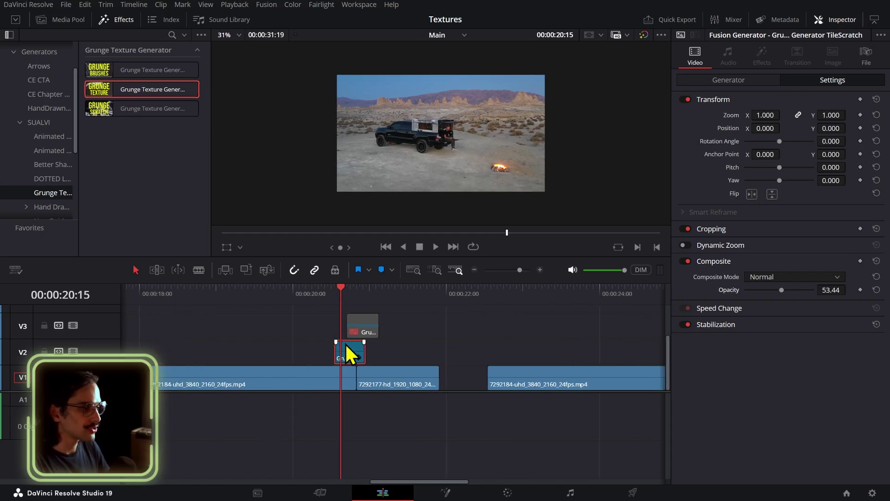
Open the V2 scratch generator clip in the Fusion page.
right_click(347, 350)
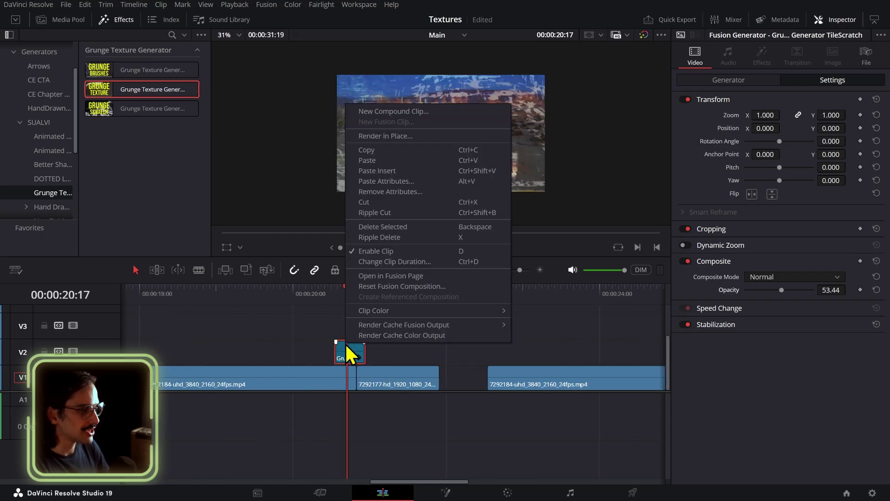
left_click(780, 86)
right_click(351, 350)
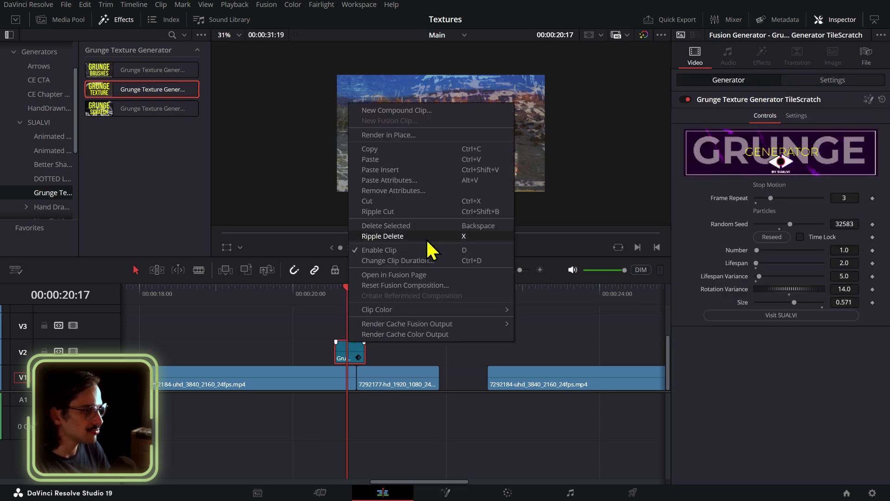
left_click(401, 274)
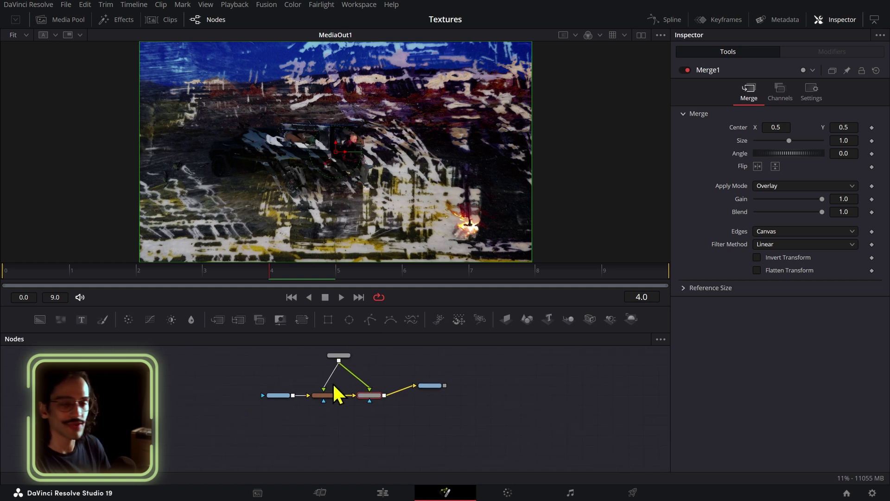
Disconnect Merge1 and wire the GrungeTexture node straight into MediaOut1, then preview.
scroll(350, 387, "up", 5)
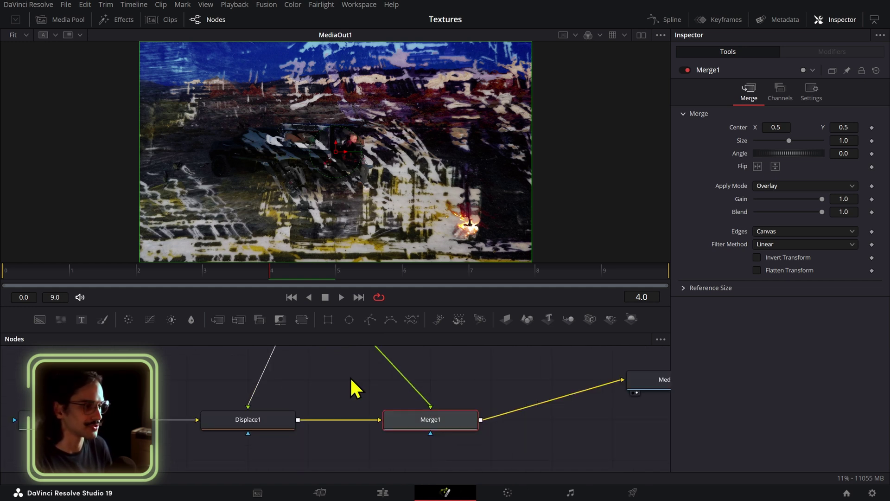
scroll(366, 371, "down", 3)
scroll(369, 368, "down", 3)
scroll(371, 368, "up", 3)
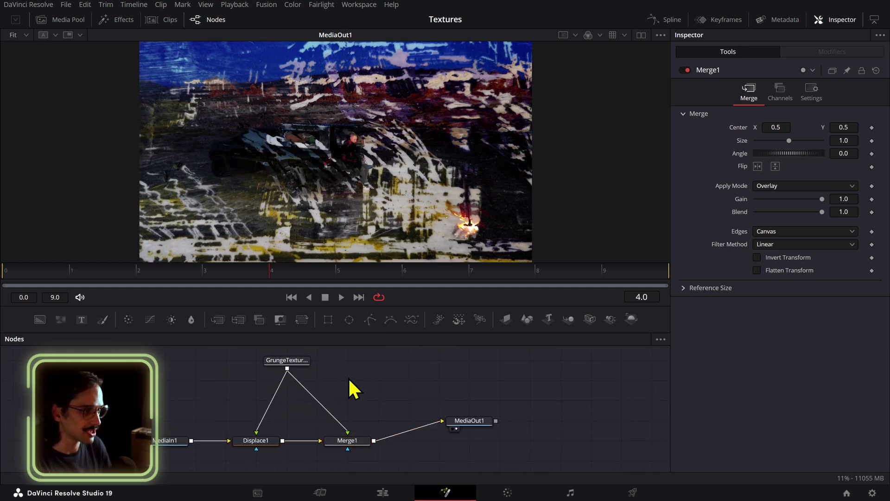
left_click_drag(479, 422, 470, 349)
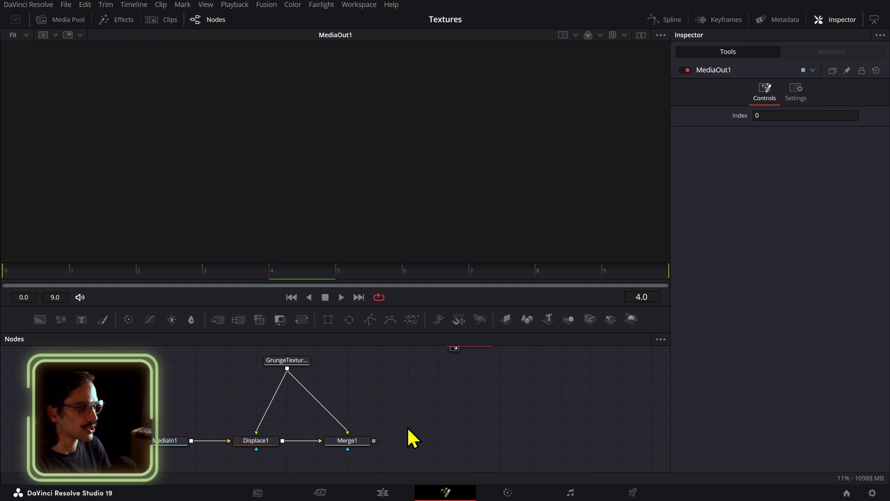
scroll(419, 407, "up", 2)
left_click_drag(467, 379, 467, 400)
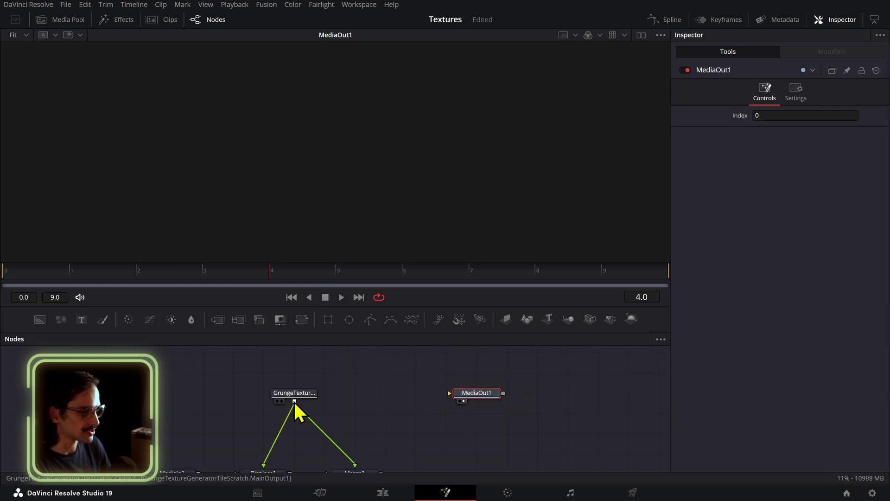
left_click_drag(295, 401, 459, 395)
scroll(424, 403, "down", 2)
scroll(369, 423, "up", 3)
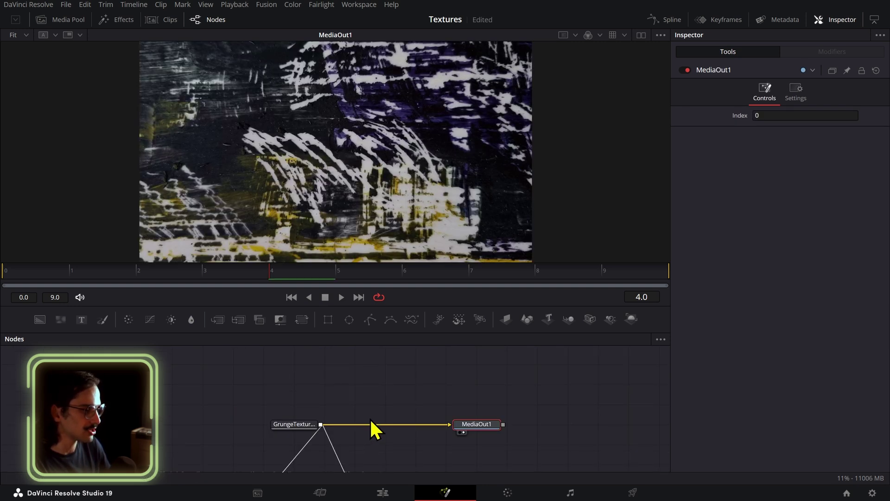
scroll(376, 422, "up", 3)
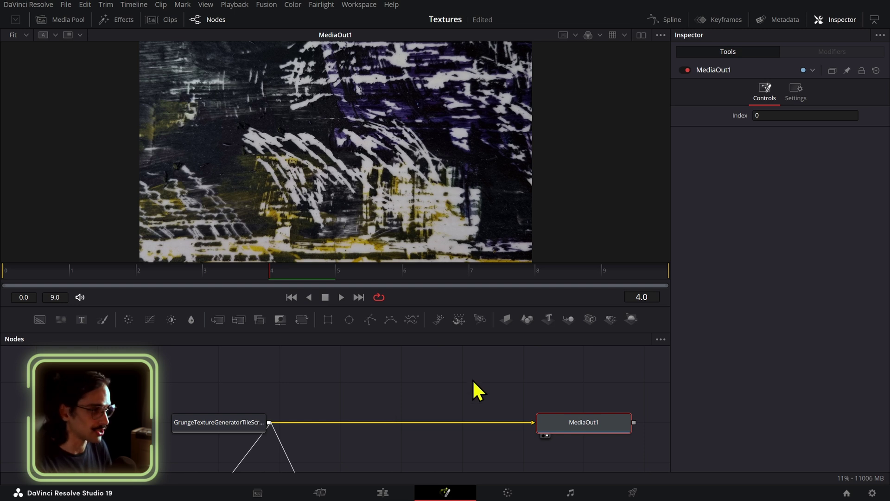
scroll(472, 379, "down", 3)
key("space")
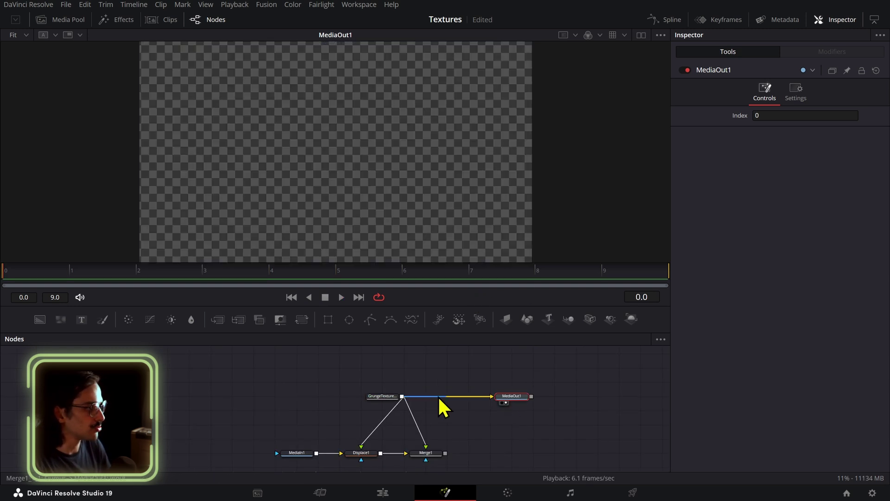
Reseed the GrungeTexture node and reconnect it to the output.
left_click(382, 397)
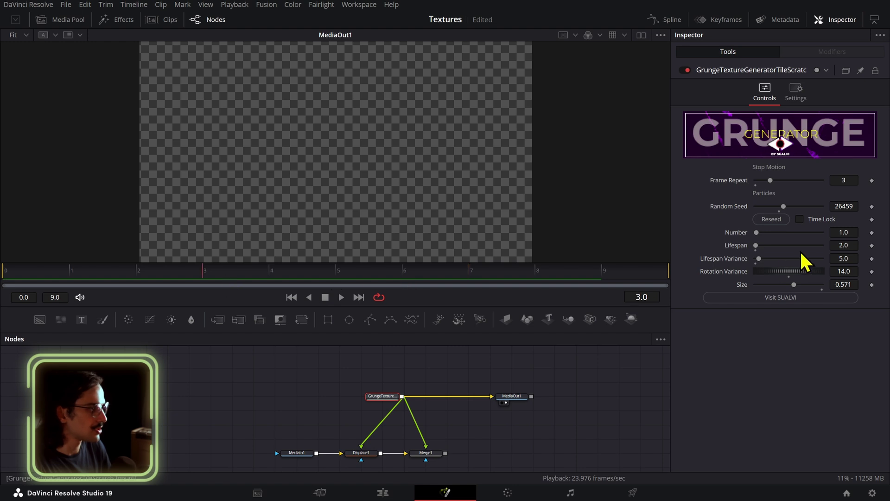
left_click(777, 224)
key("space")
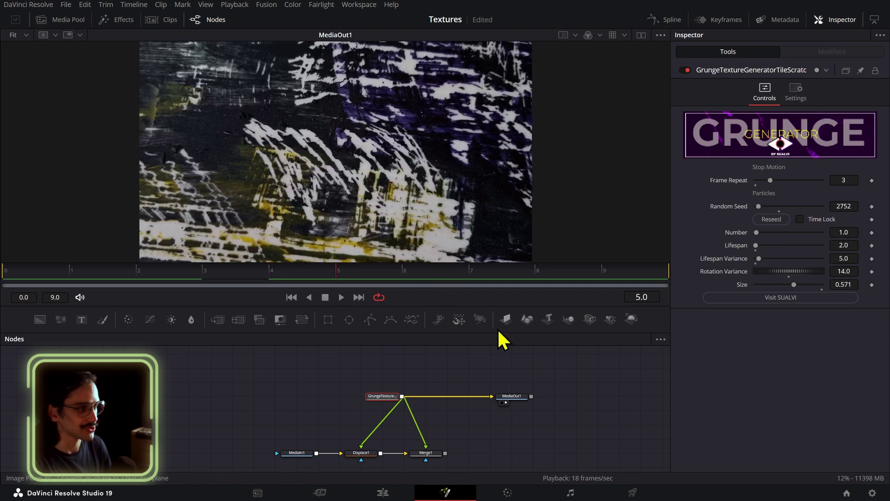
scroll(471, 376, "down", 2)
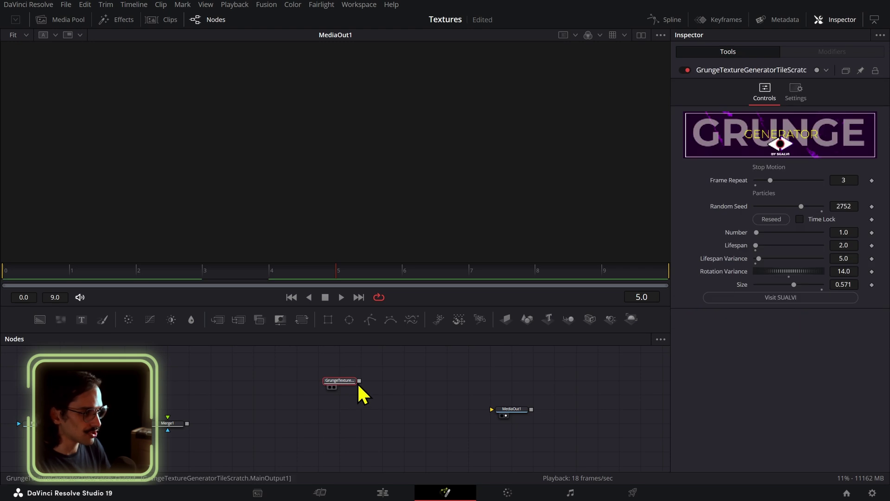
left_click_drag(473, 407, 499, 411)
Add a MediaIn2 node merged through Merge2 and arrange the nodes around it.
key("shift+space")
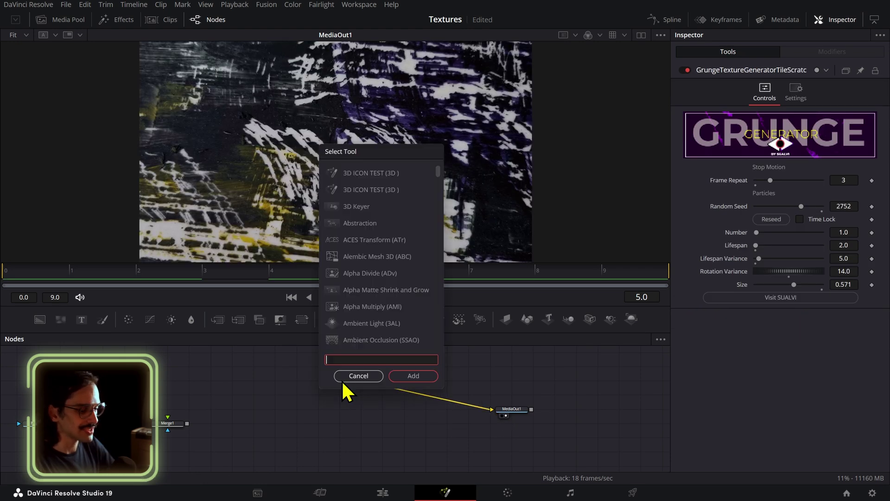
type("MED")
key("Return")
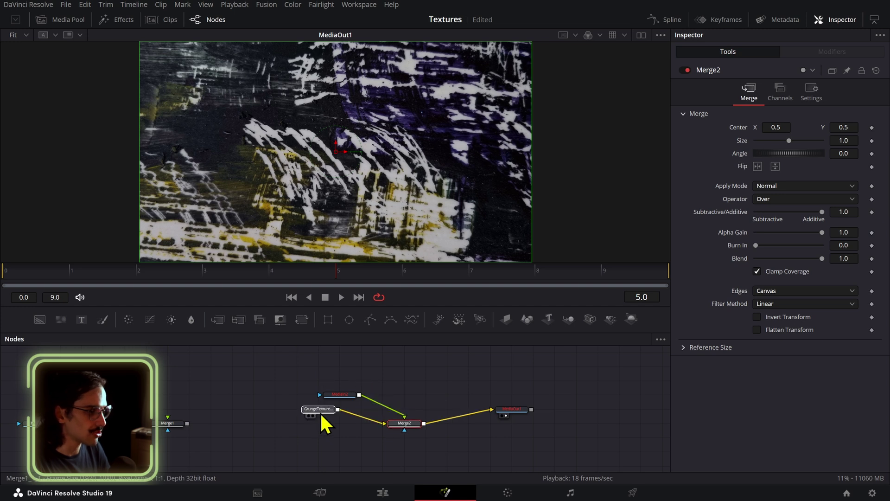
left_click(320, 410)
left_click_drag(345, 397, 387, 383)
left_click(401, 421)
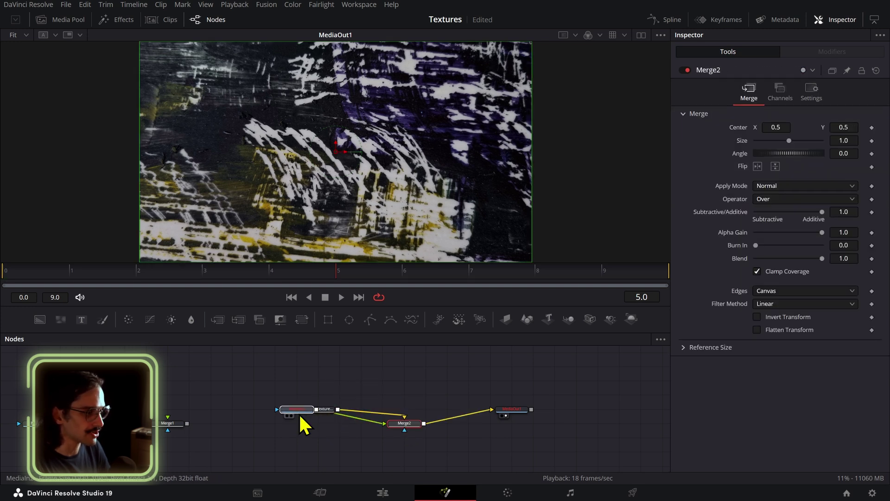
left_click_drag(301, 417, 277, 424)
left_click(400, 425)
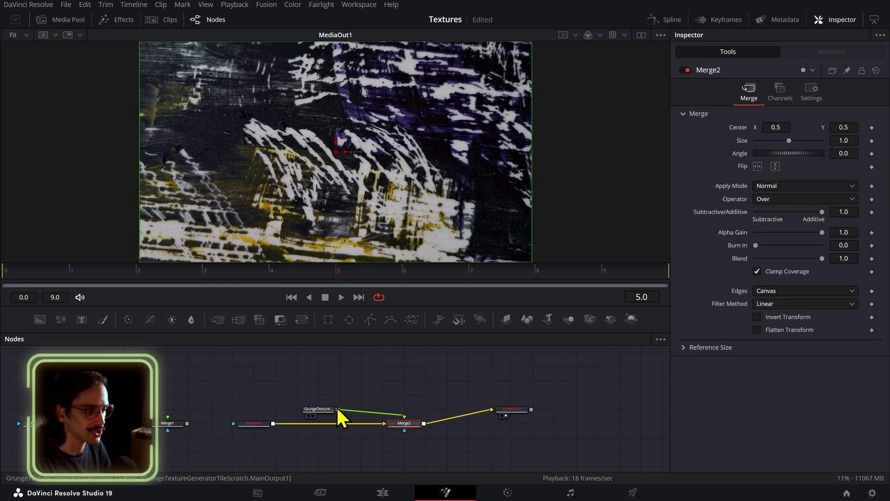
left_click_drag(373, 396, 374, 383)
left_click(254, 422)
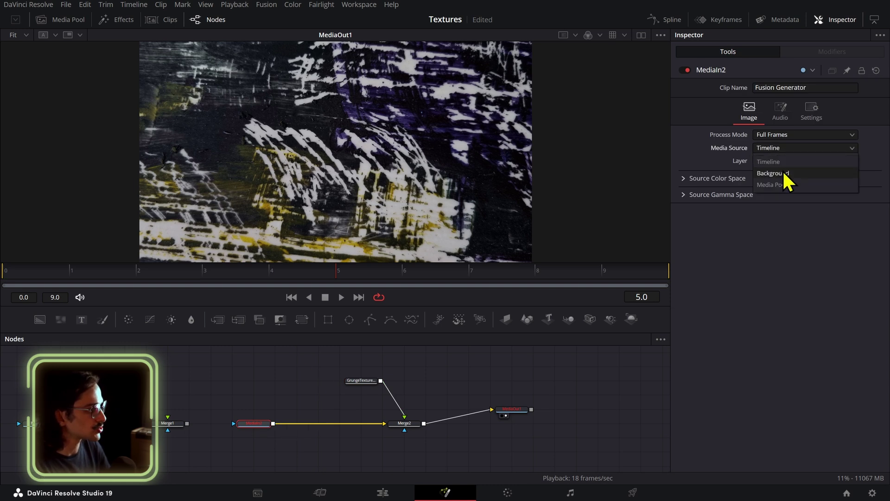
Set MediaIn2's source to the Background footage and Merge2's Apply Mode to Screen.
left_click(783, 173)
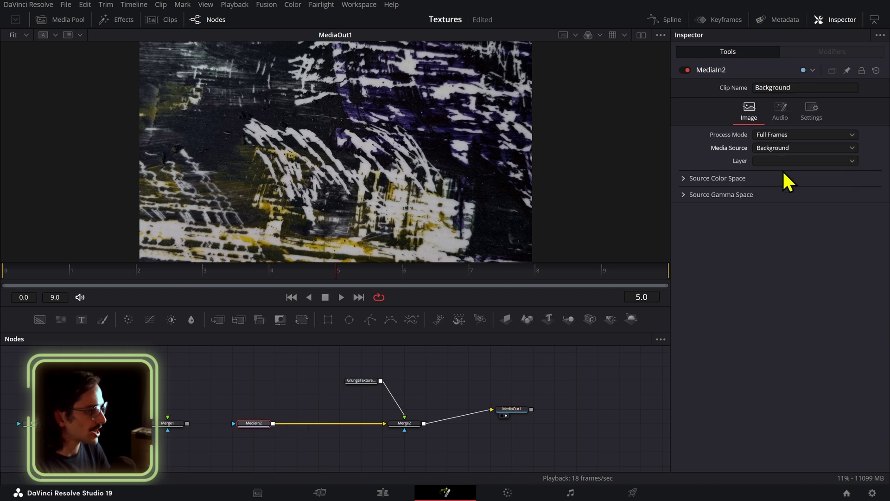
left_click(415, 425)
left_click(801, 188)
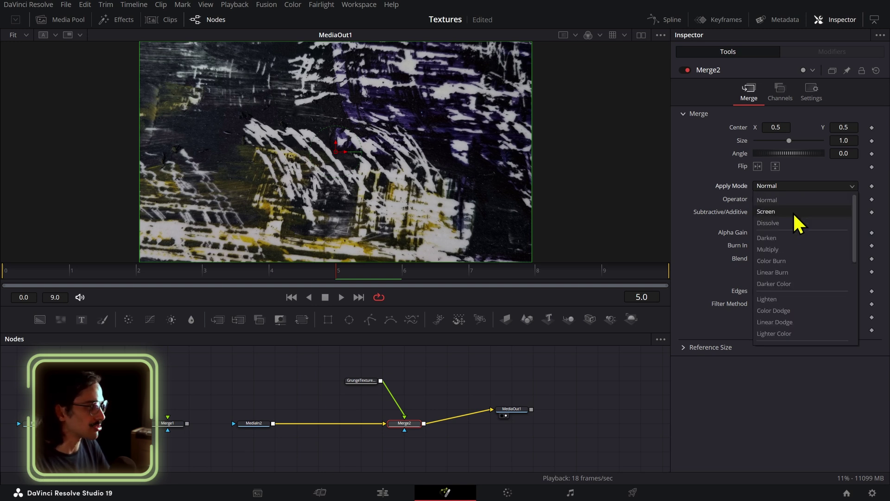
left_click(793, 212)
left_click(795, 186)
scroll(779, 325, "down", 2)
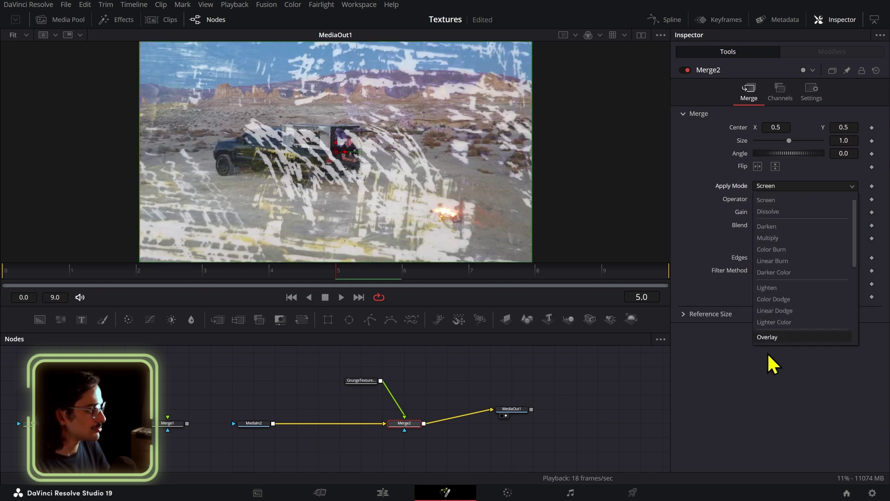
left_click(467, 340)
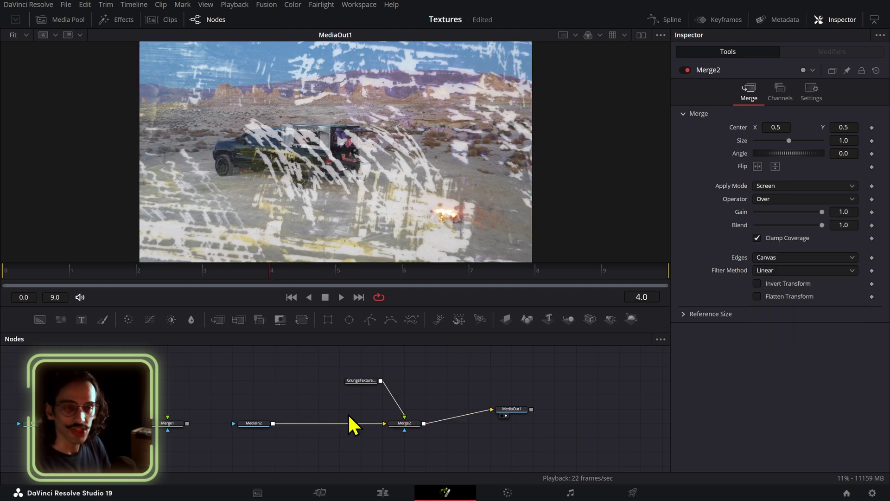
Add Displace2 after MediaIn2, feed it the grunge texture, and raise Refraction Strength to 0.981.
left_click(262, 423)
key("shift+space")
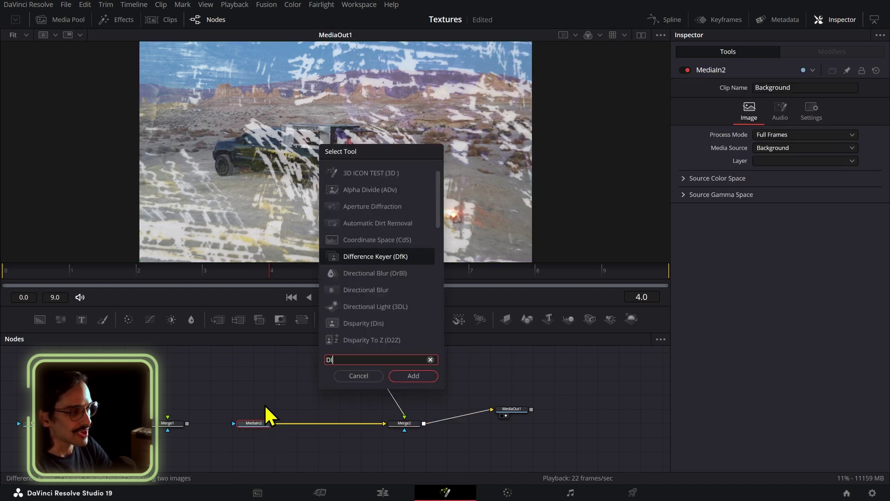
type("DISPLACE")
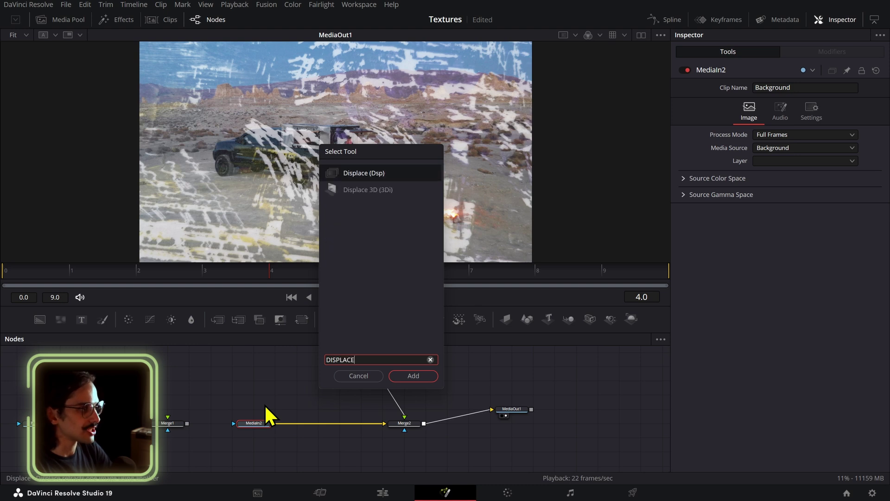
key("Return")
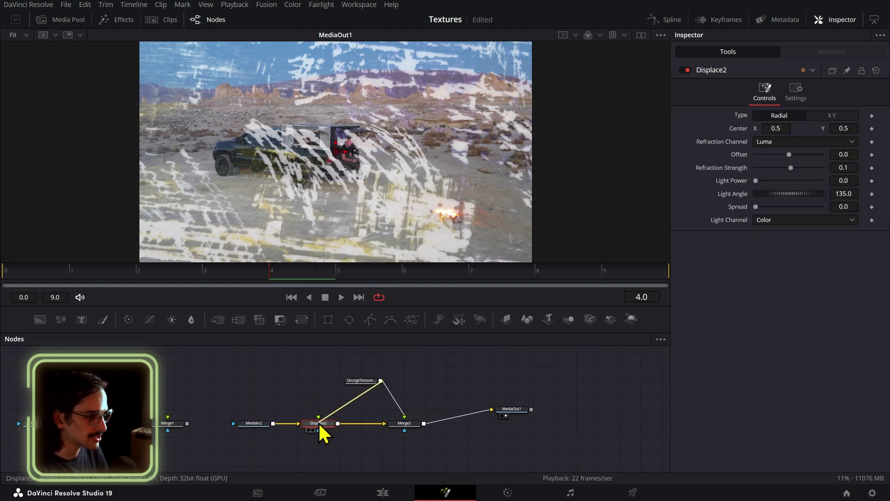
left_click_drag(318, 421, 320, 422)
left_click(359, 382)
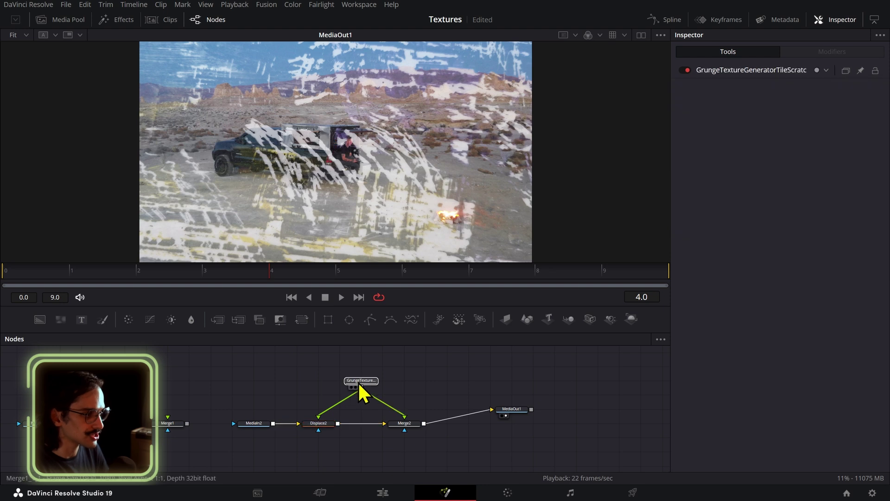
left_click(318, 423)
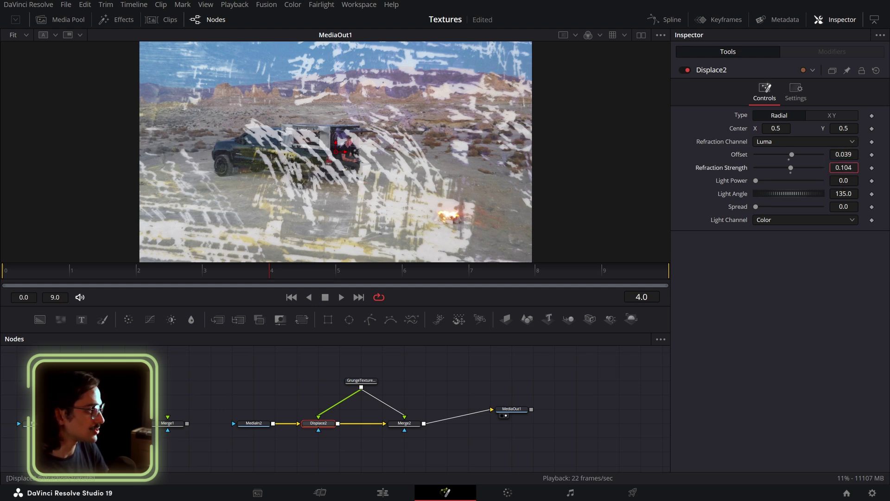
left_click_drag(791, 167, 805, 167)
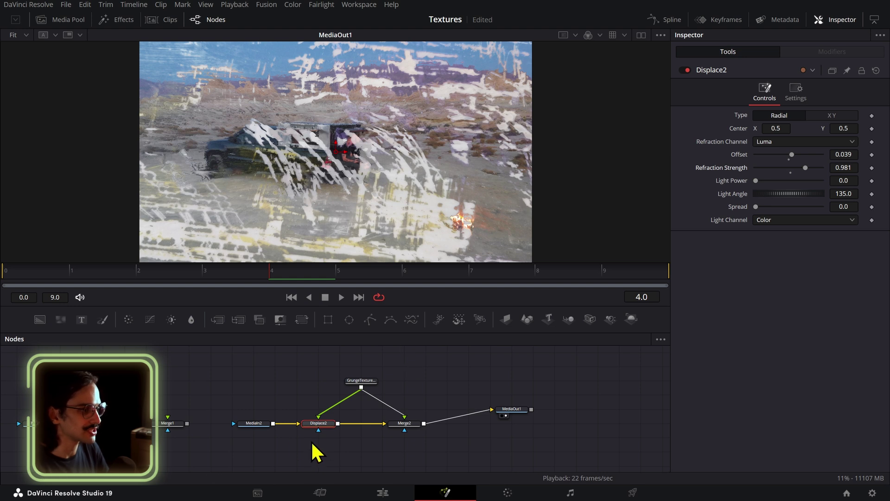
Set Displace2's Refraction Channel to Luma after trying Alpha, and preview the composite.
left_click(769, 141)
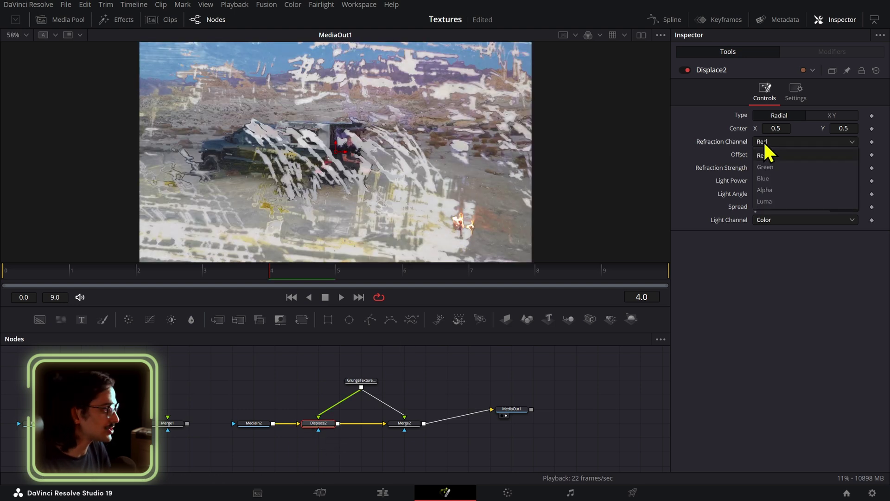
left_click(779, 193)
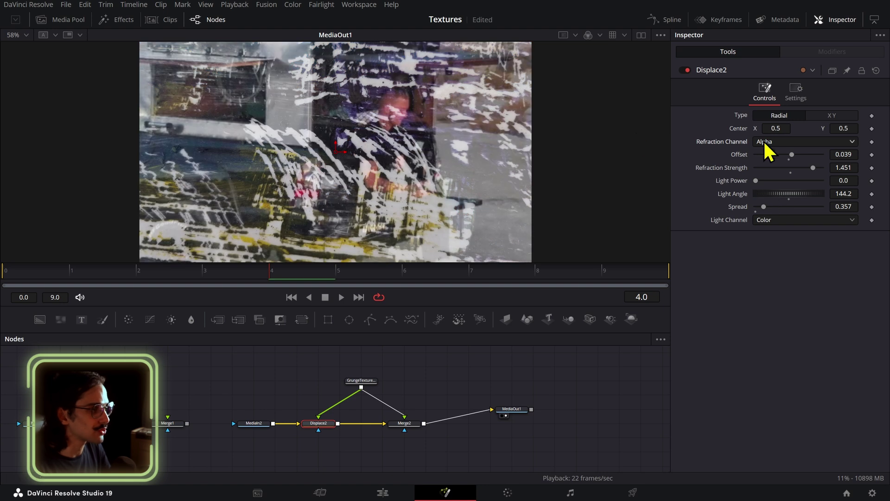
left_click(782, 143)
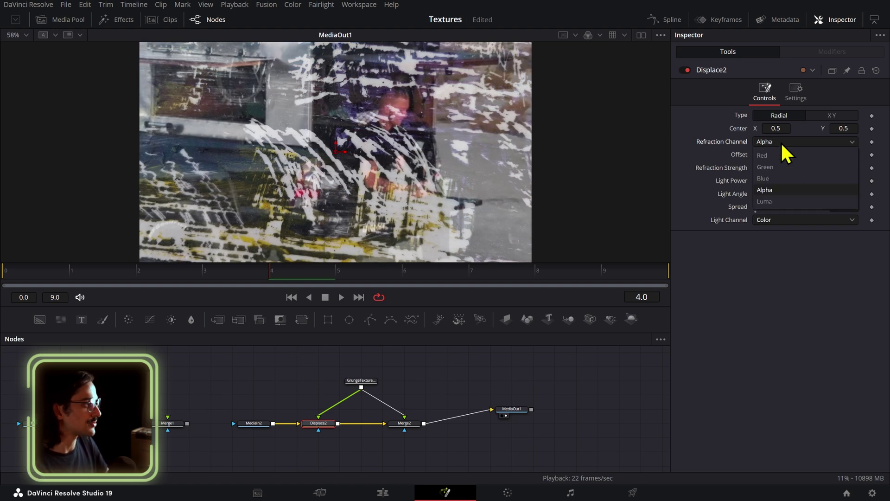
left_click(781, 202)
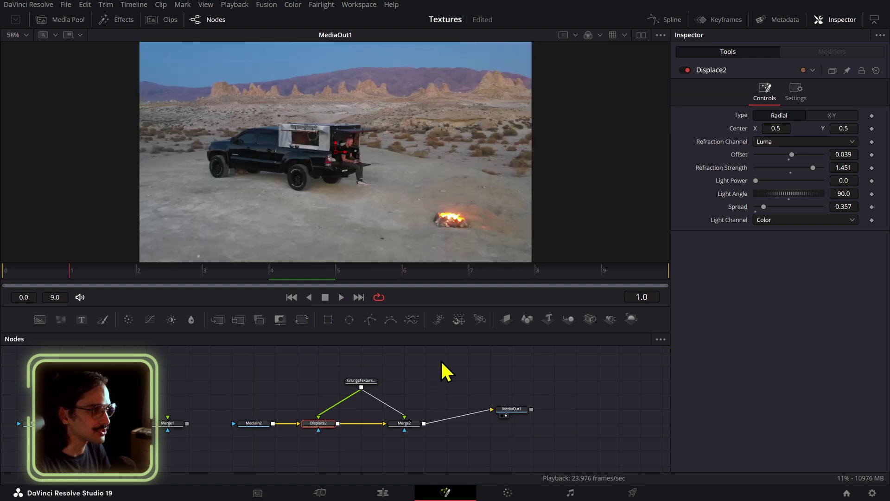
key("space")
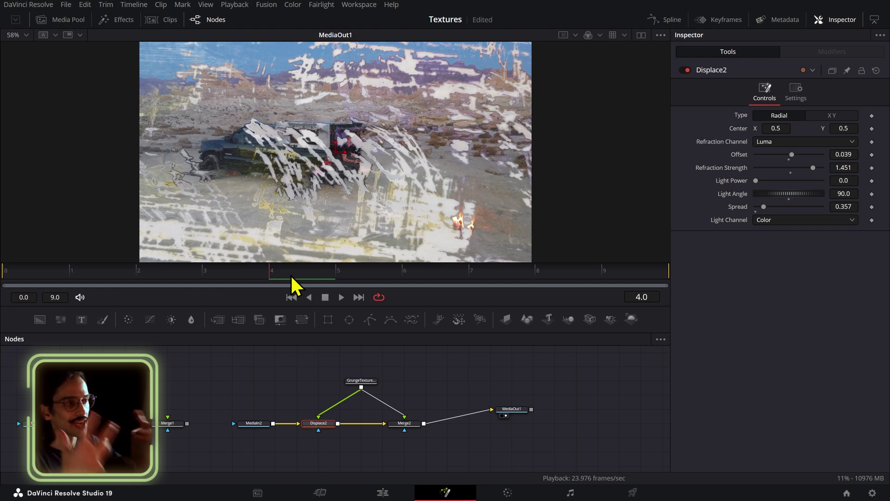
left_click(394, 492)
Scrub and play through the grunge transition around 20:17–21:03 on the timeline.
left_click(334, 299)
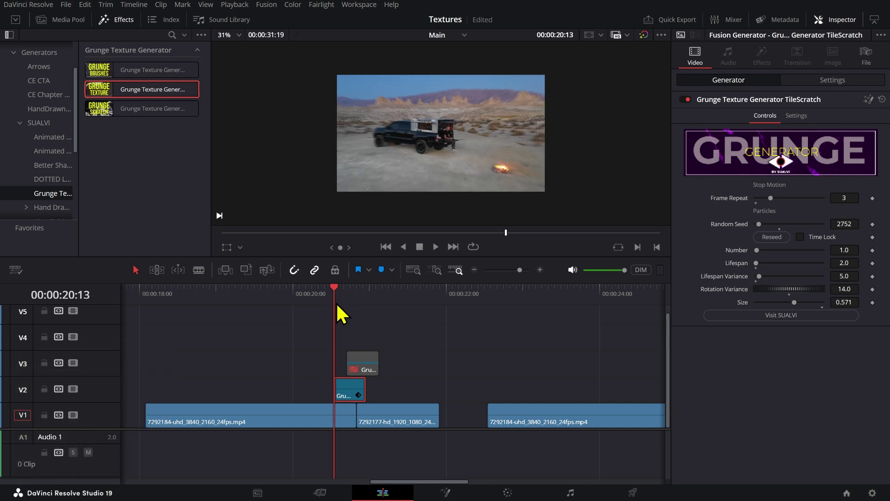
key("space")
mouse_move(328, 298)
left_mouse_down()
mouse_move(361, 298)
mouse_move(324, 299)
left_mouse_up()
key("space")
left_click(350, 298)
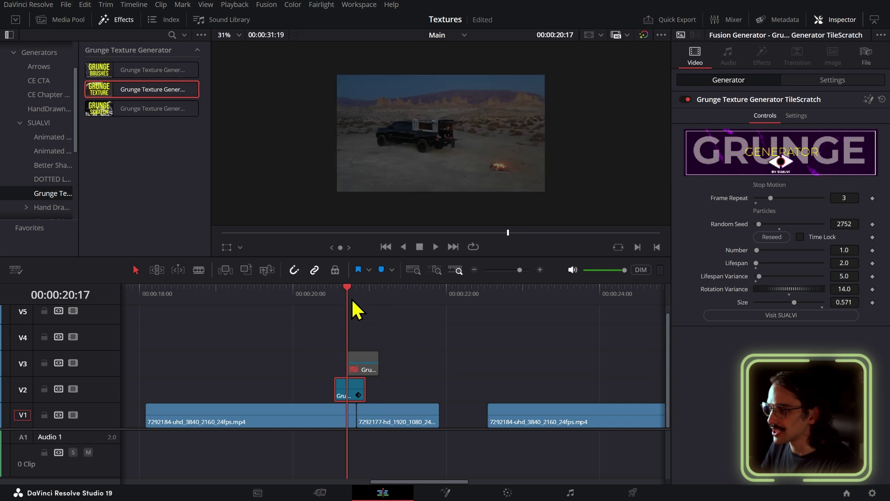
left_click(362, 357)
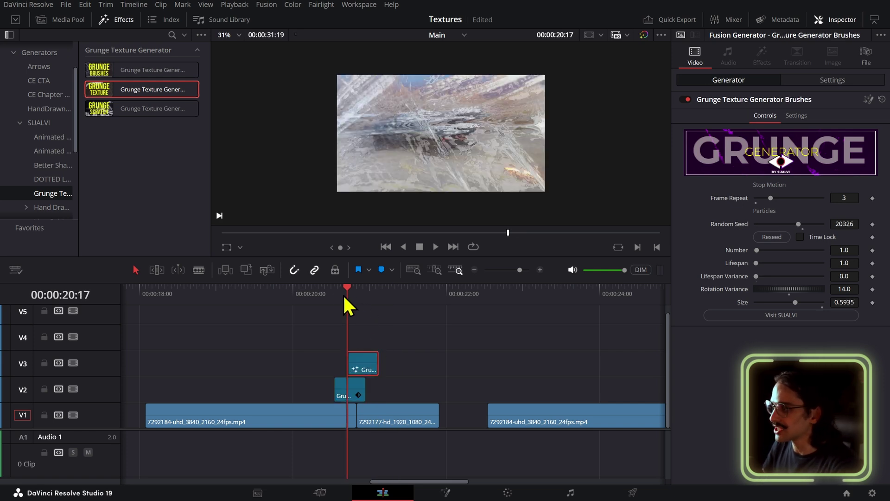
key("space")
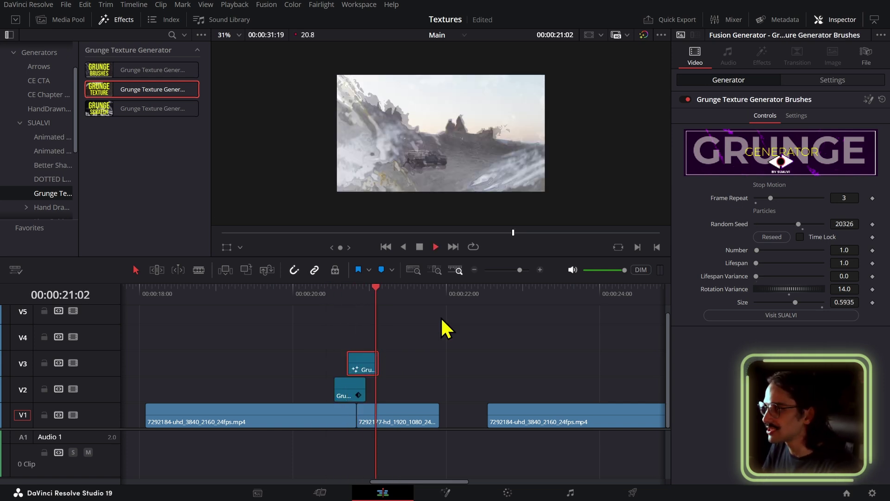
left_click(377, 297)
left_click(335, 301)
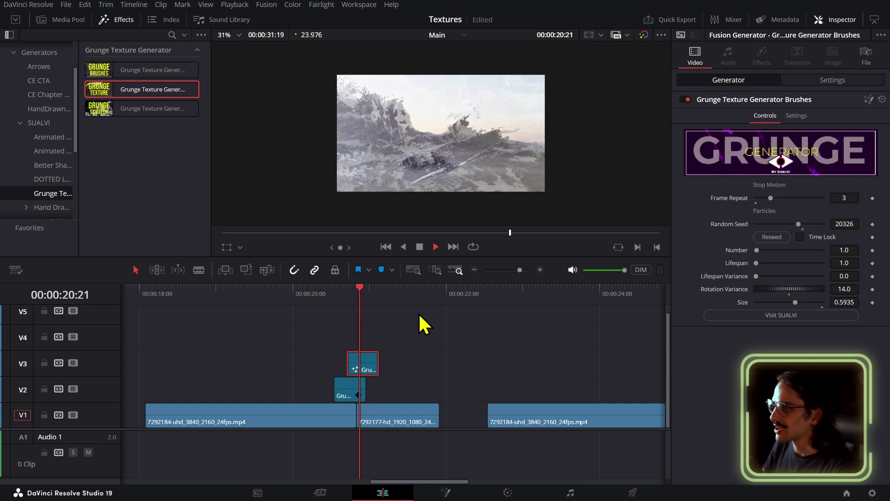
left_click(366, 301)
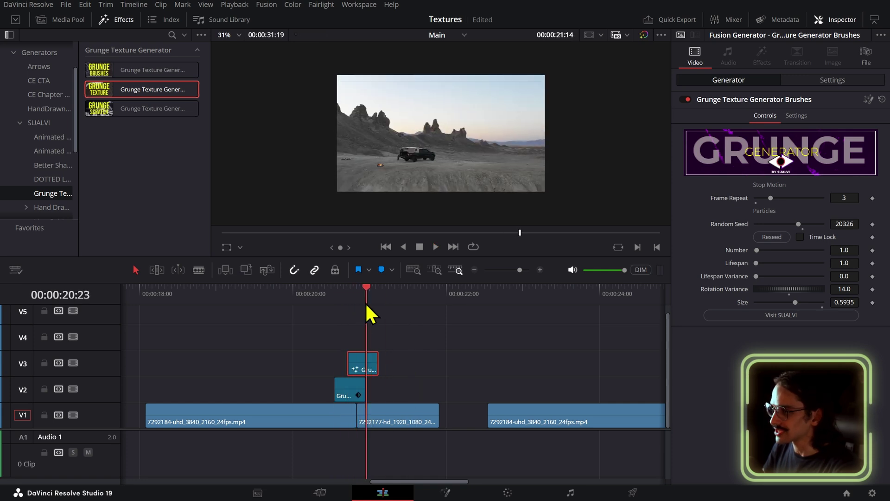
Open the V3 Brushes generator clip in Fusion and centre its node graph.
right_click(359, 371)
left_click(420, 299)
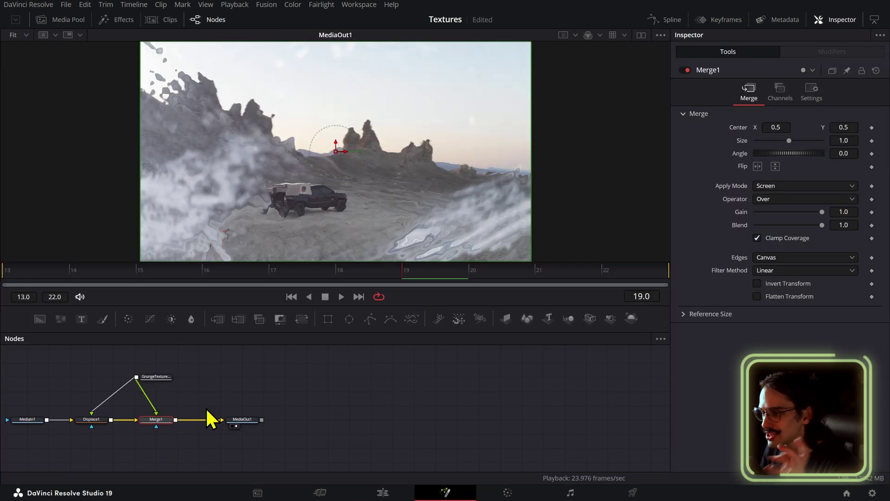
left_click_drag(187, 416, 436, 385)
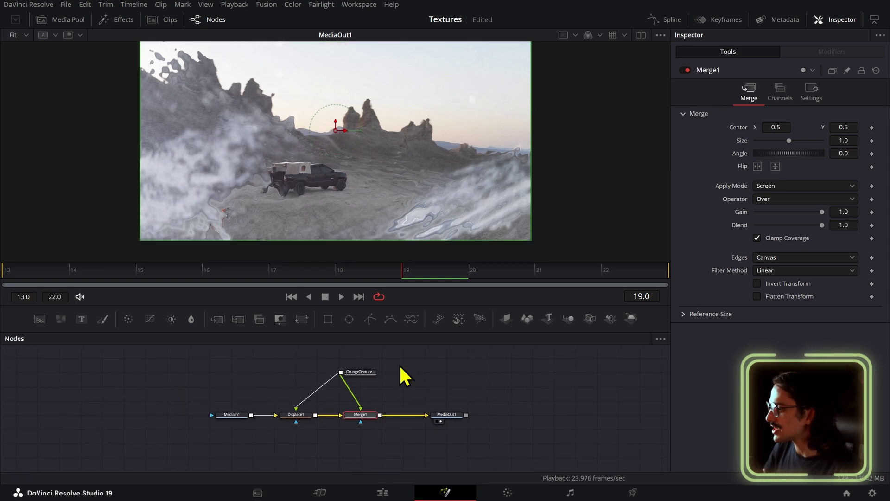
Turn off green and blue processing on Displace1 for a red/cyan RGB split.
left_click(811, 95)
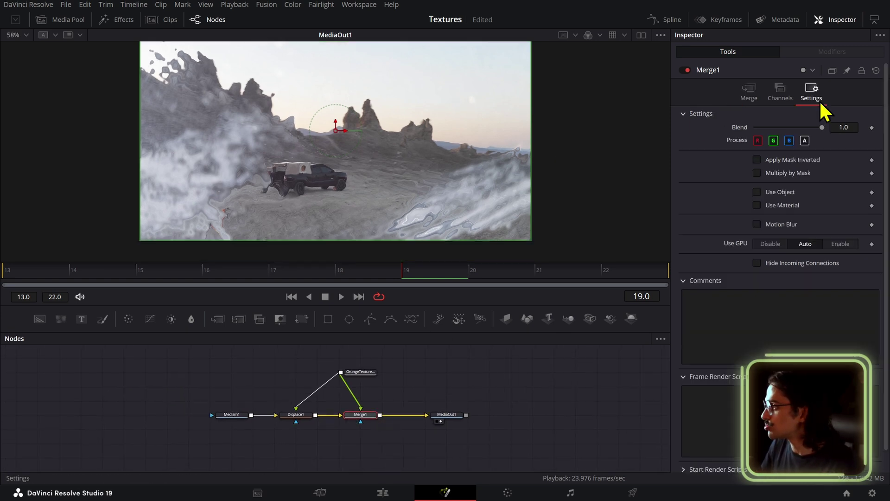
left_click(773, 140)
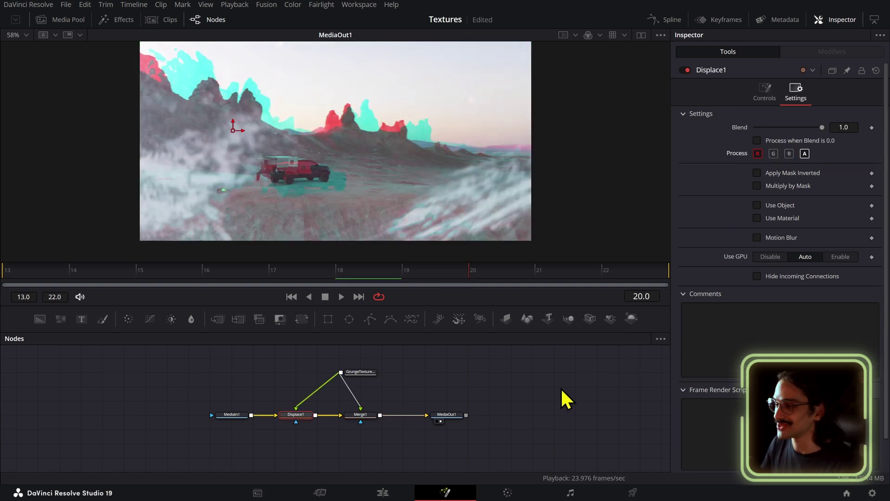
left_click(552, 385)
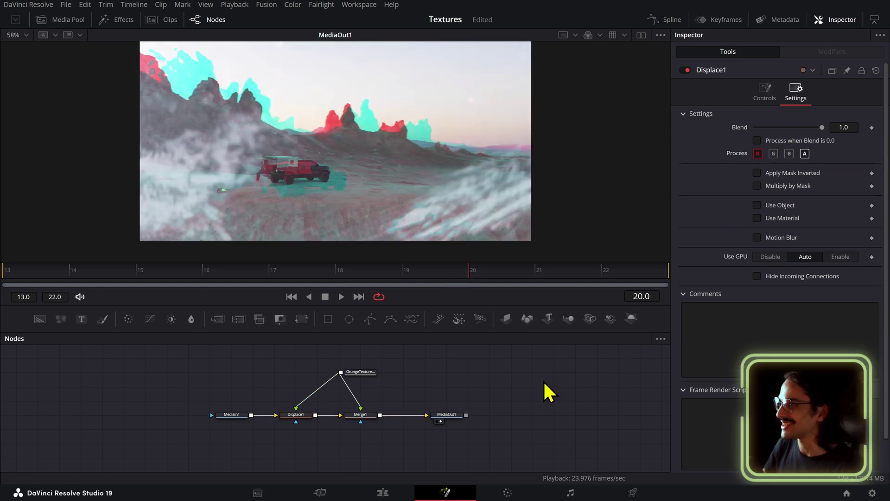
left_click(298, 420)
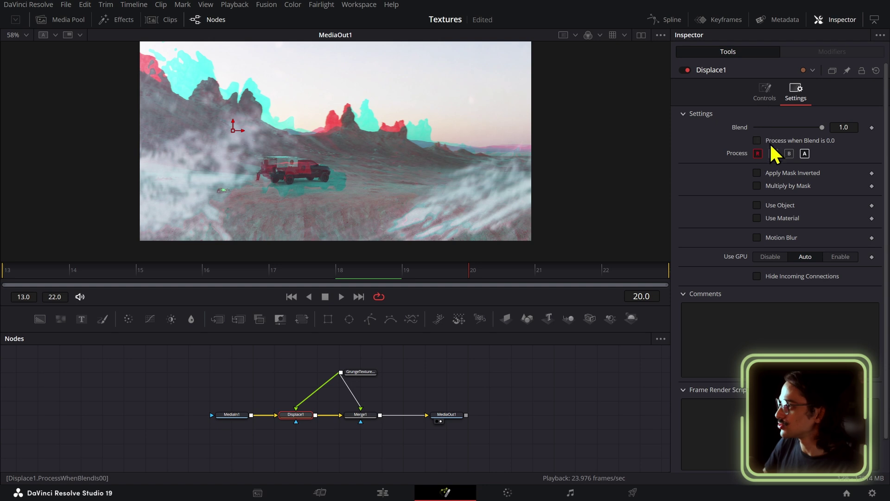
left_click(368, 372)
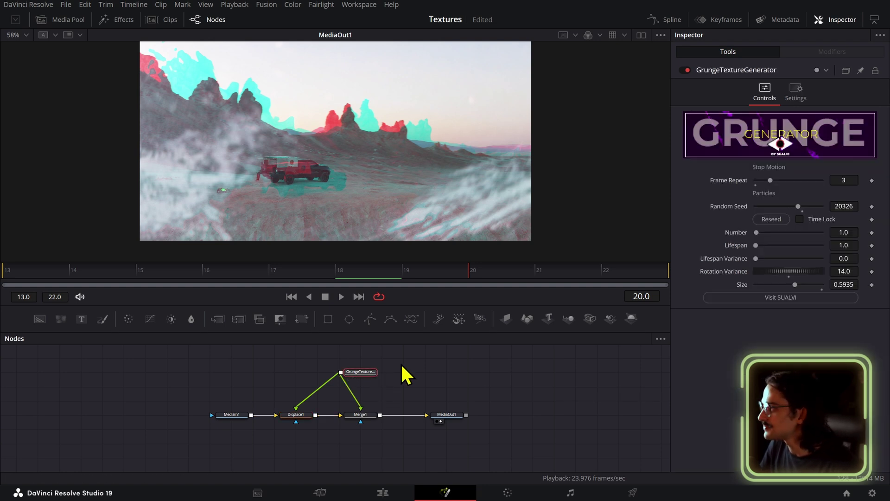
left_click(796, 91)
left_click(764, 91)
left_click(291, 416)
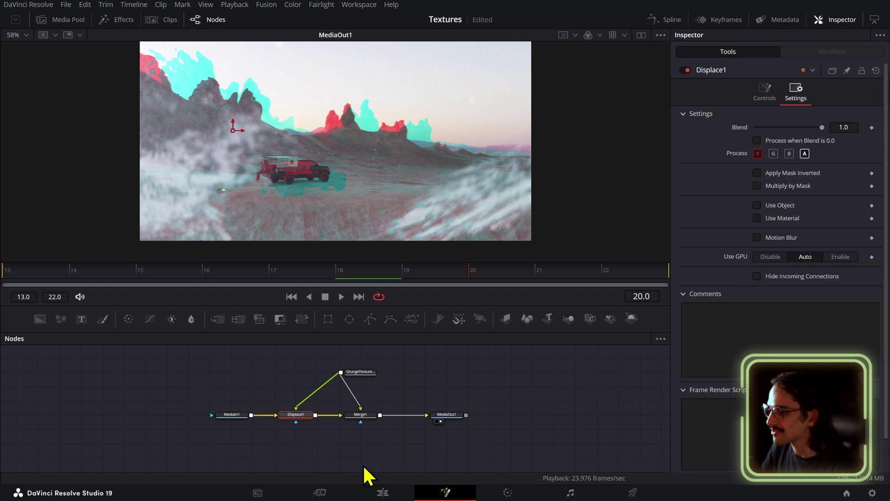
left_click(383, 492)
left_click(333, 305)
key("j")
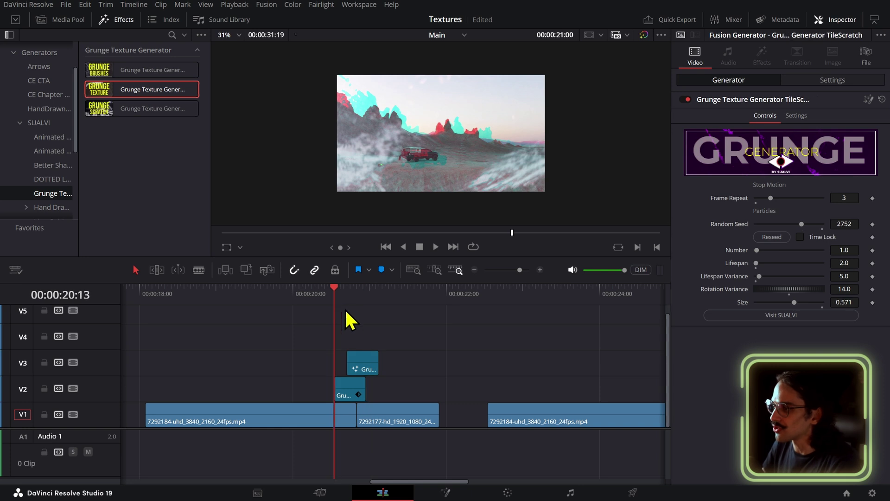
key("l")
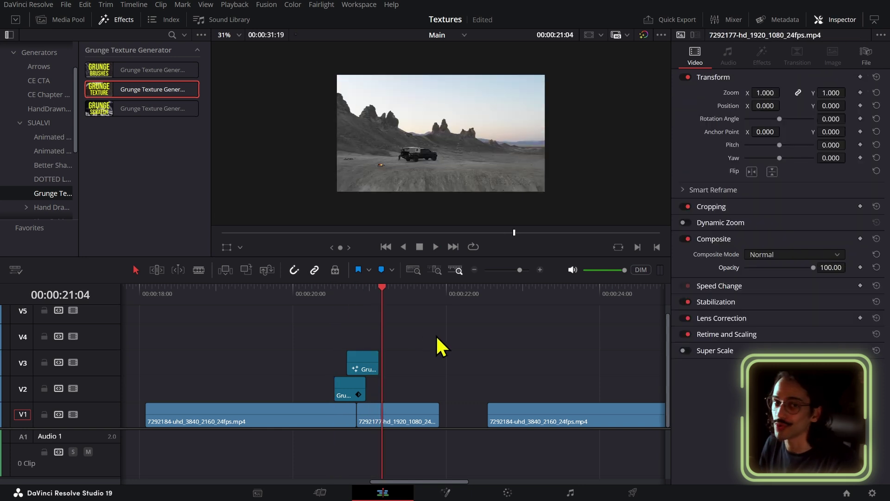
left_click(360, 297)
left_click(378, 299)
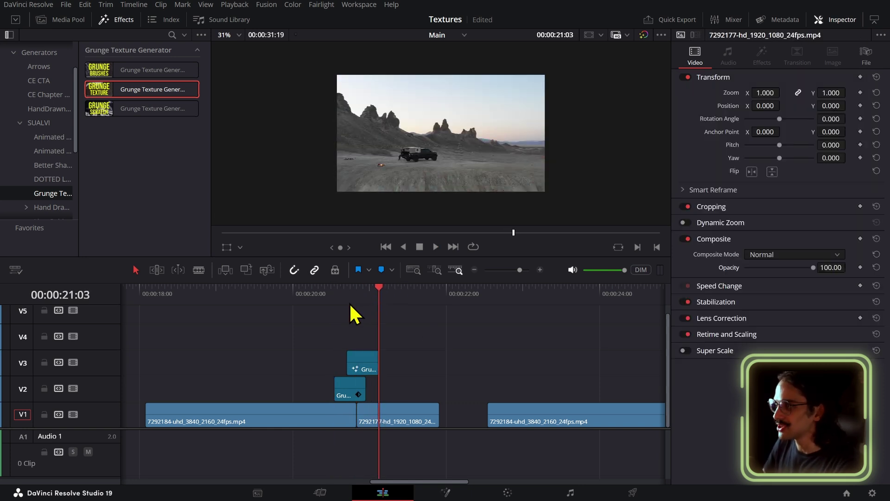
left_click(366, 301)
key("space")
left_click(358, 299)
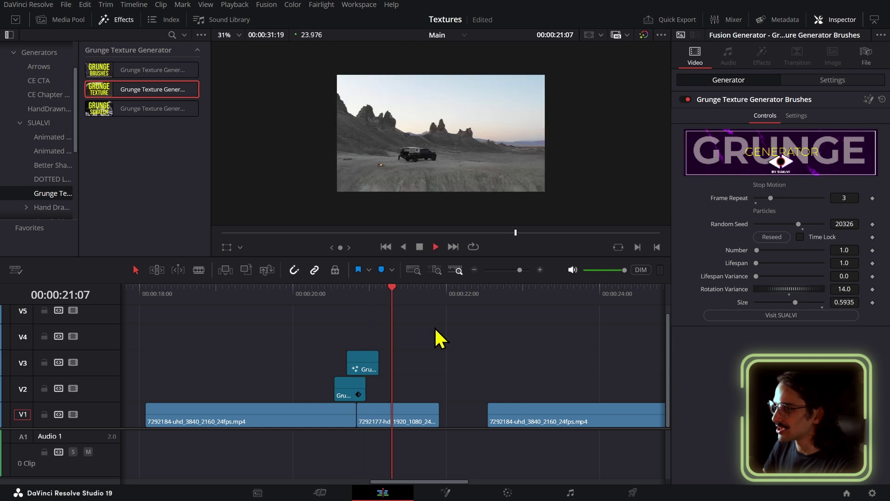
left_click(326, 294)
key("space")
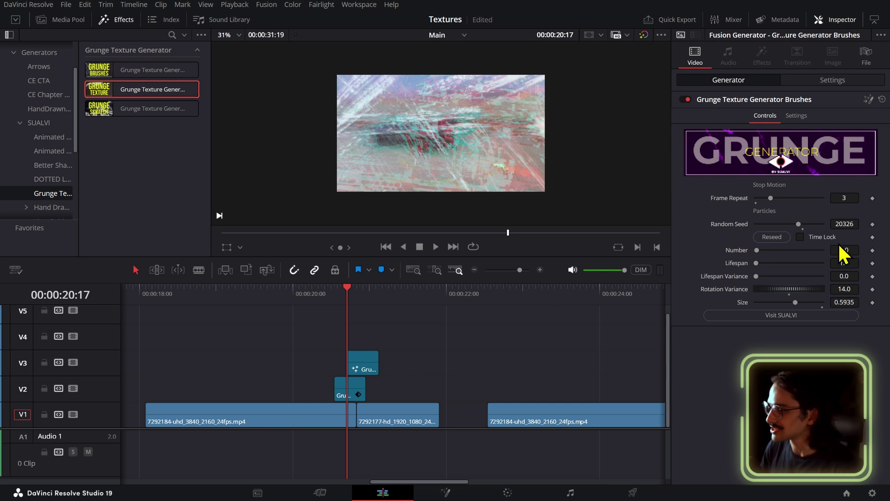
left_click(333, 294)
key("space")
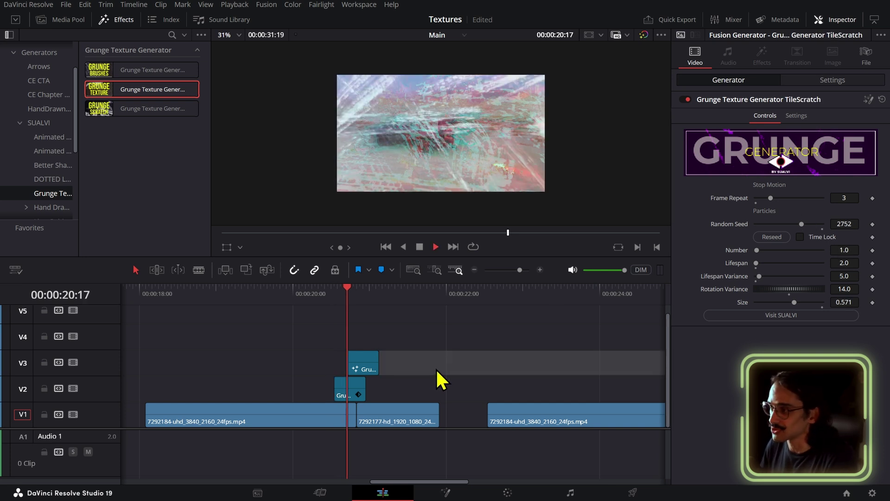